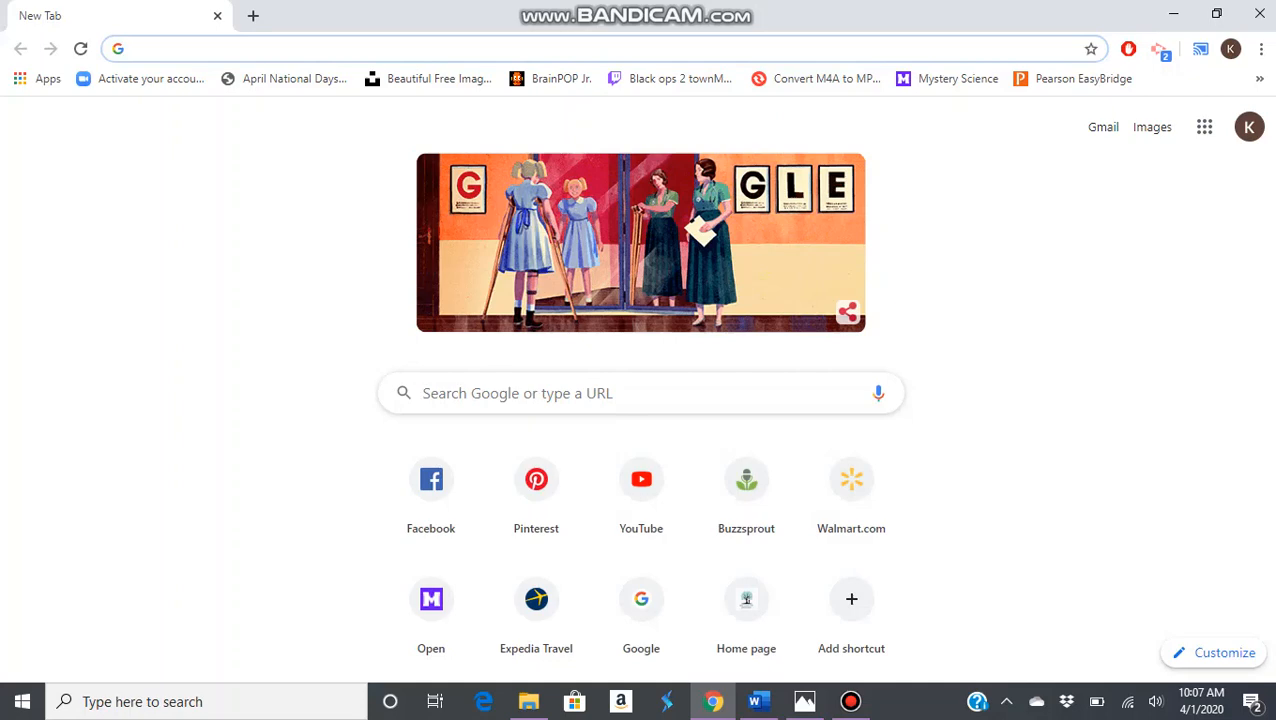
Go to trello.com and open the most recently viewed music schedule board as an example
{"action": "type", "text": "trello"}
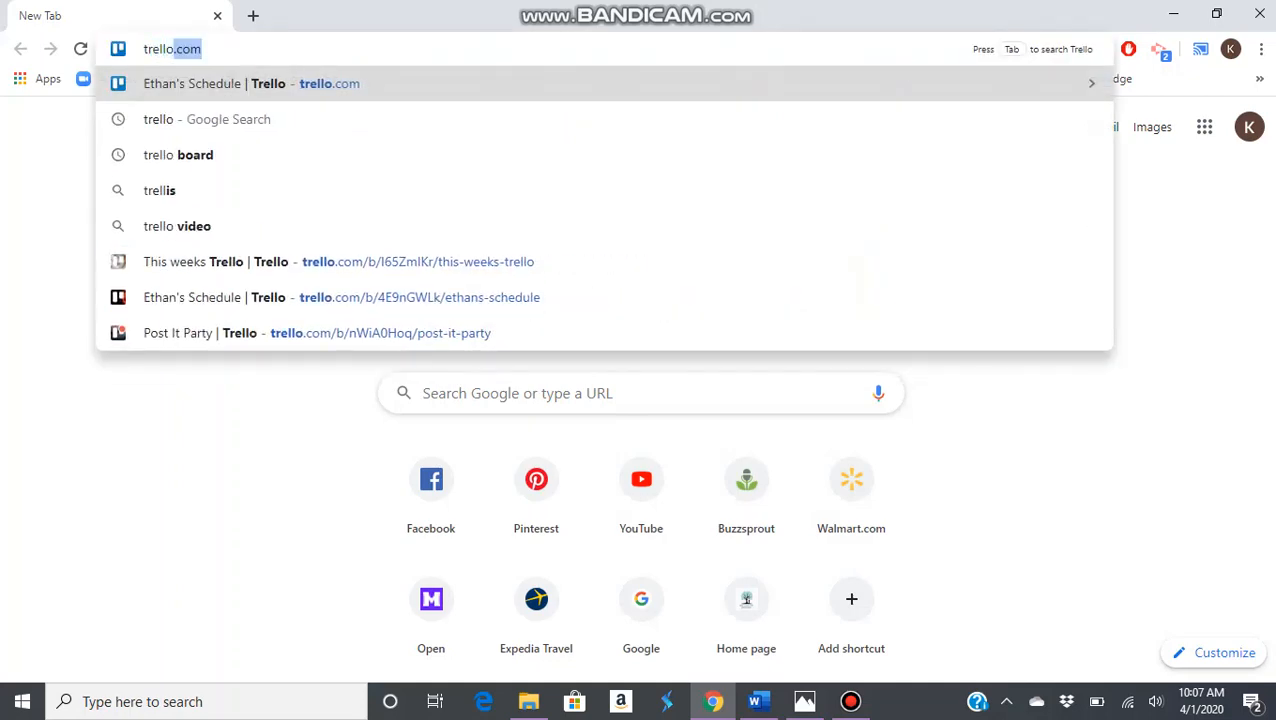
{"action": "key", "text": "Return"}
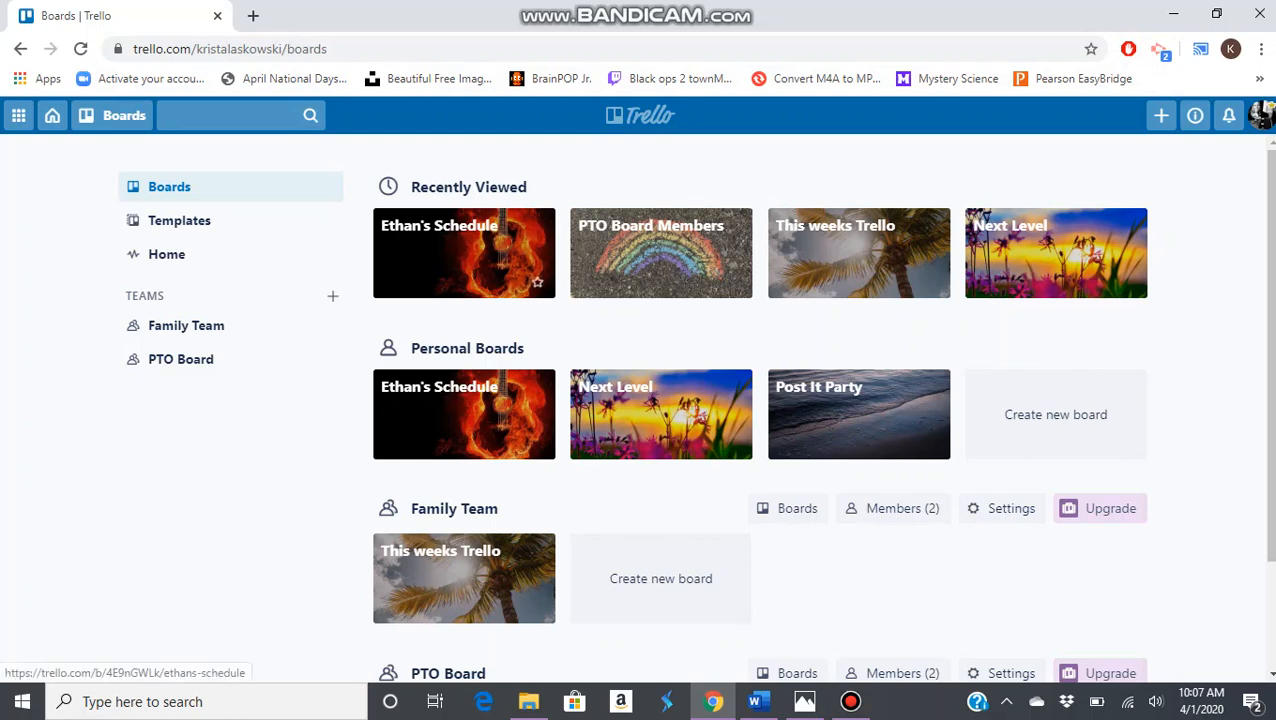
{"action": "left_click", "coordinate": [515, 262]}
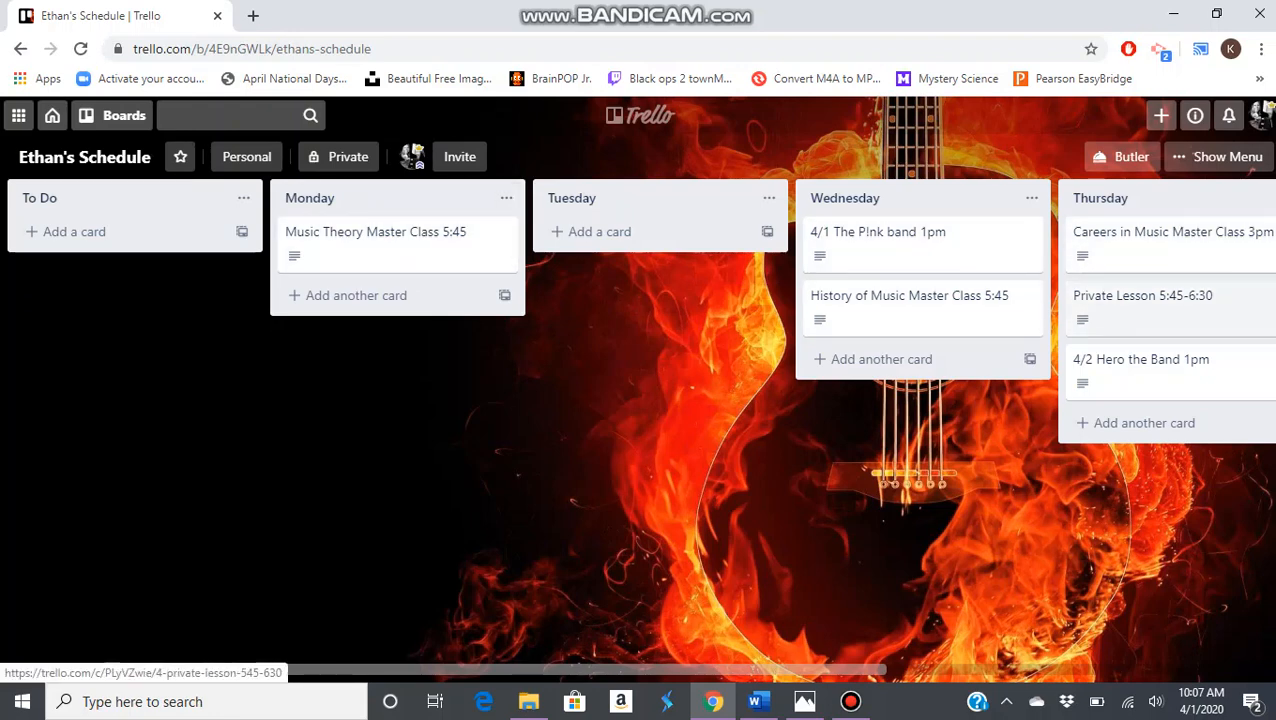
{"action": "mouse_move", "coordinate": [600, 670]}
{"action": "left_mouse_down"}
{"action": "mouse_move", "coordinate": [954, 670]}
{"action": "mouse_move", "coordinate": [601, 672]}
{"action": "left_mouse_up"}
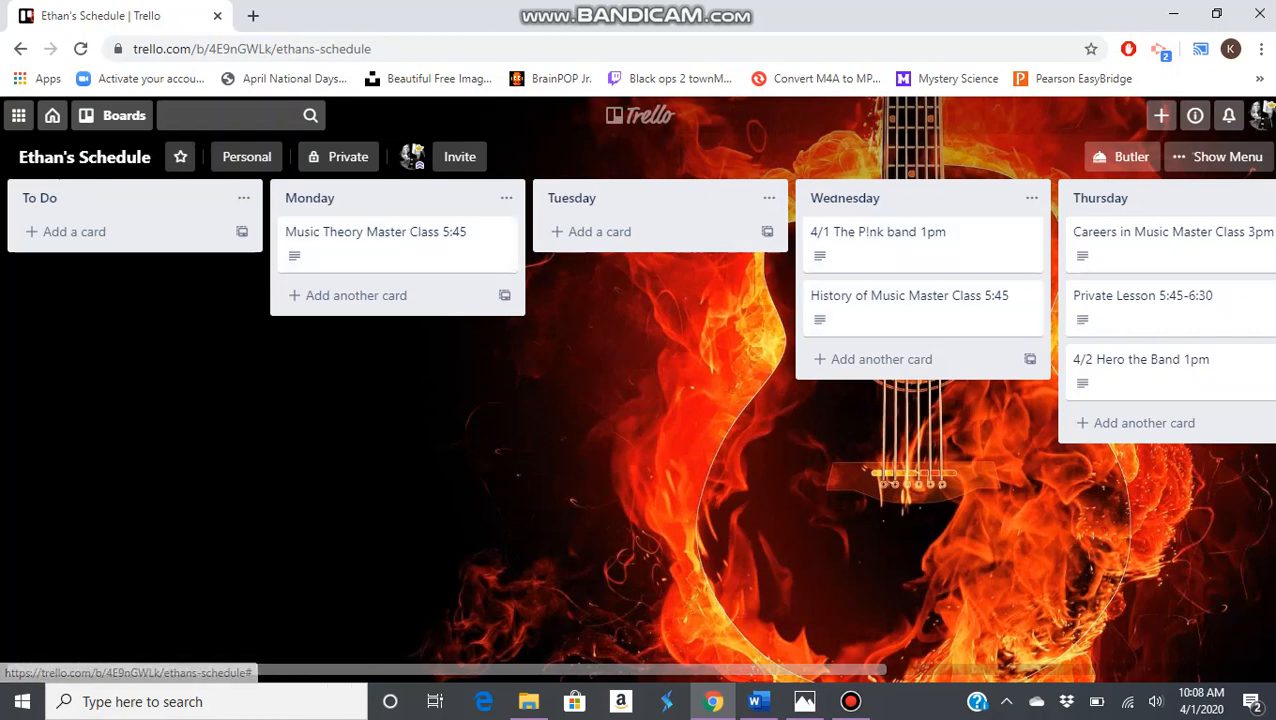
Return to the boards overview and create a new personal board titled "Schedule"
{"action": "left_click", "coordinate": [52, 115]}
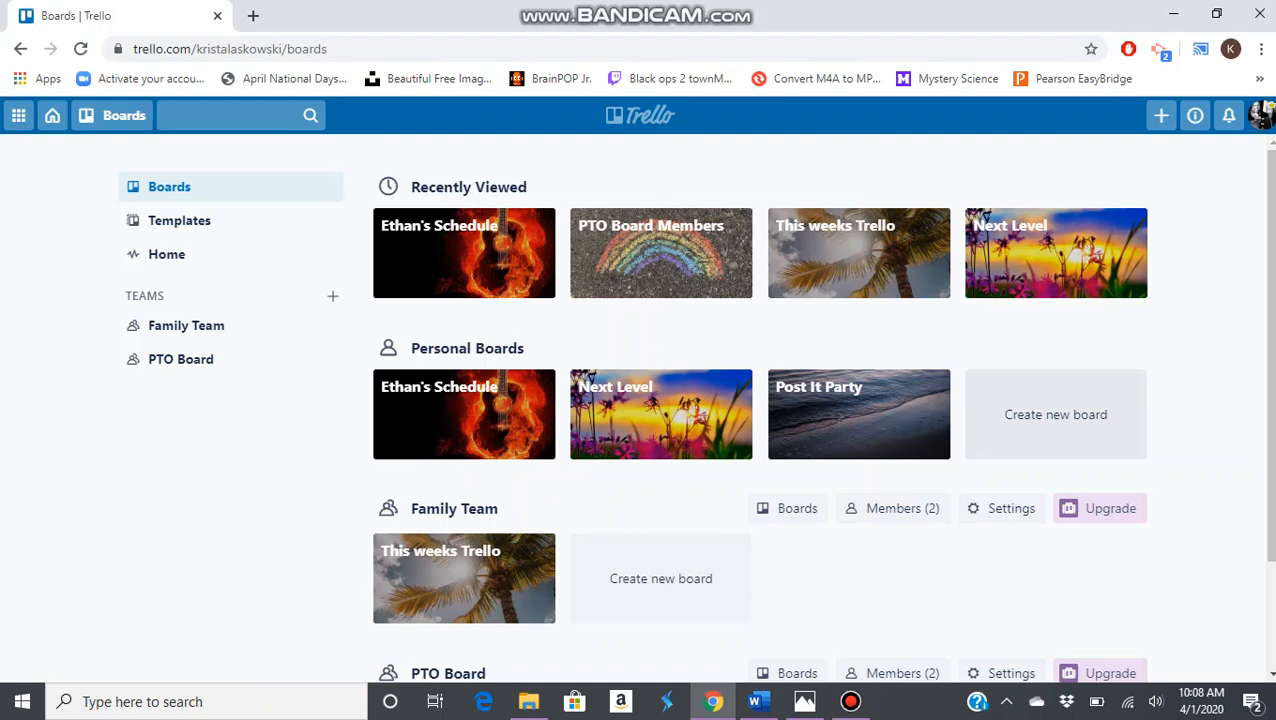
{"action": "left_click", "coordinate": [1056, 414]}
{"action": "type", "text": "Sc"}
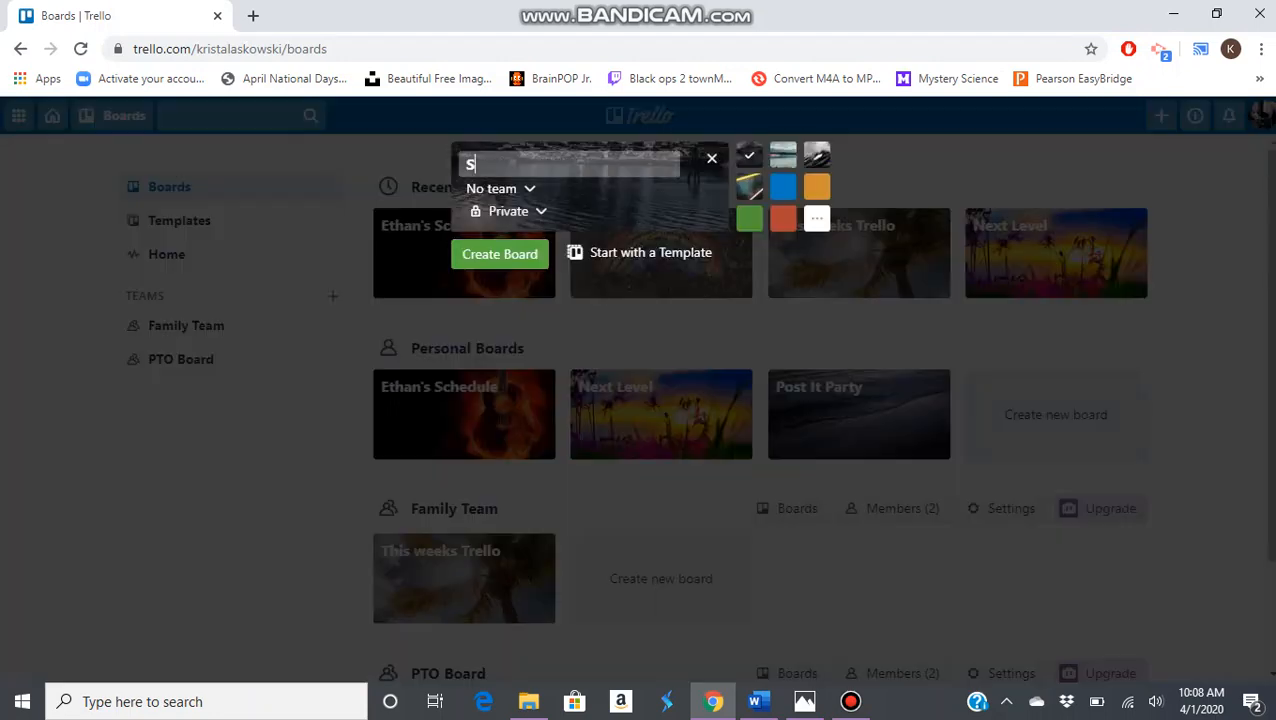
{"action": "type", "text": "hedule"}
{"action": "key", "text": "Return"}
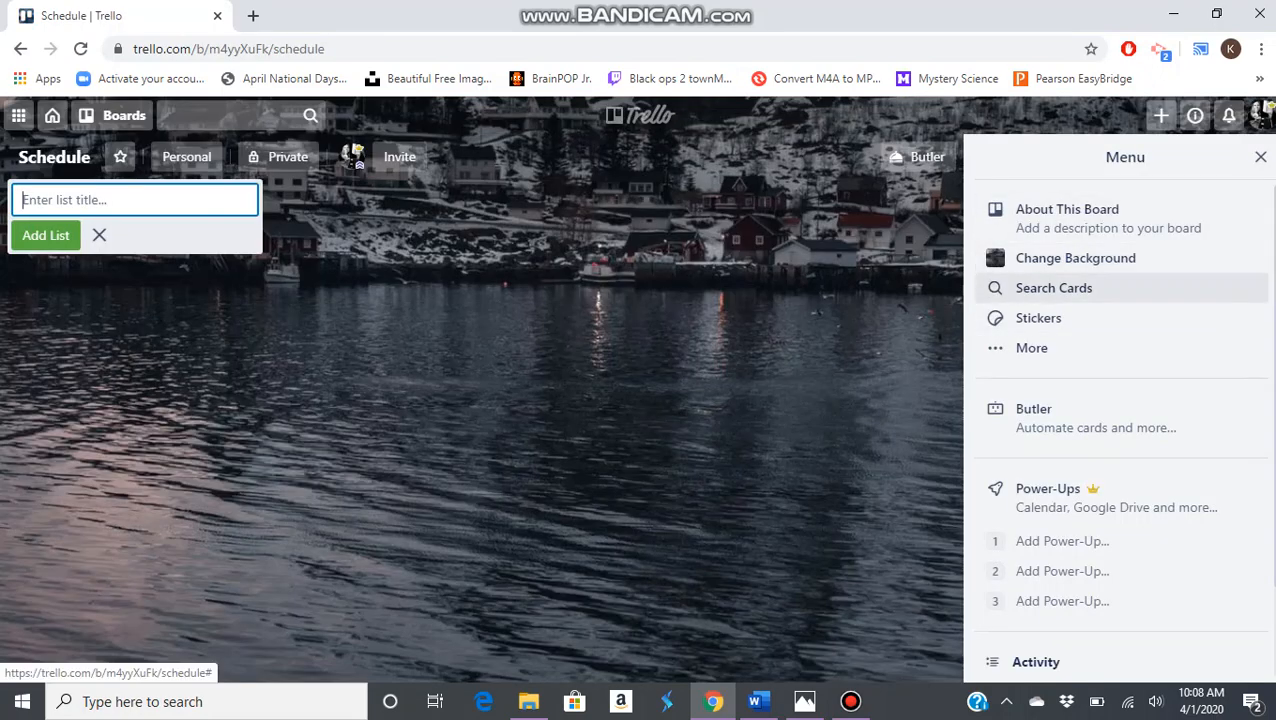
Search the Unsplash background photos for "guitar" and set the dark teal electric guitar photo as the board background
{"action": "left_click", "coordinate": [1075, 258]}
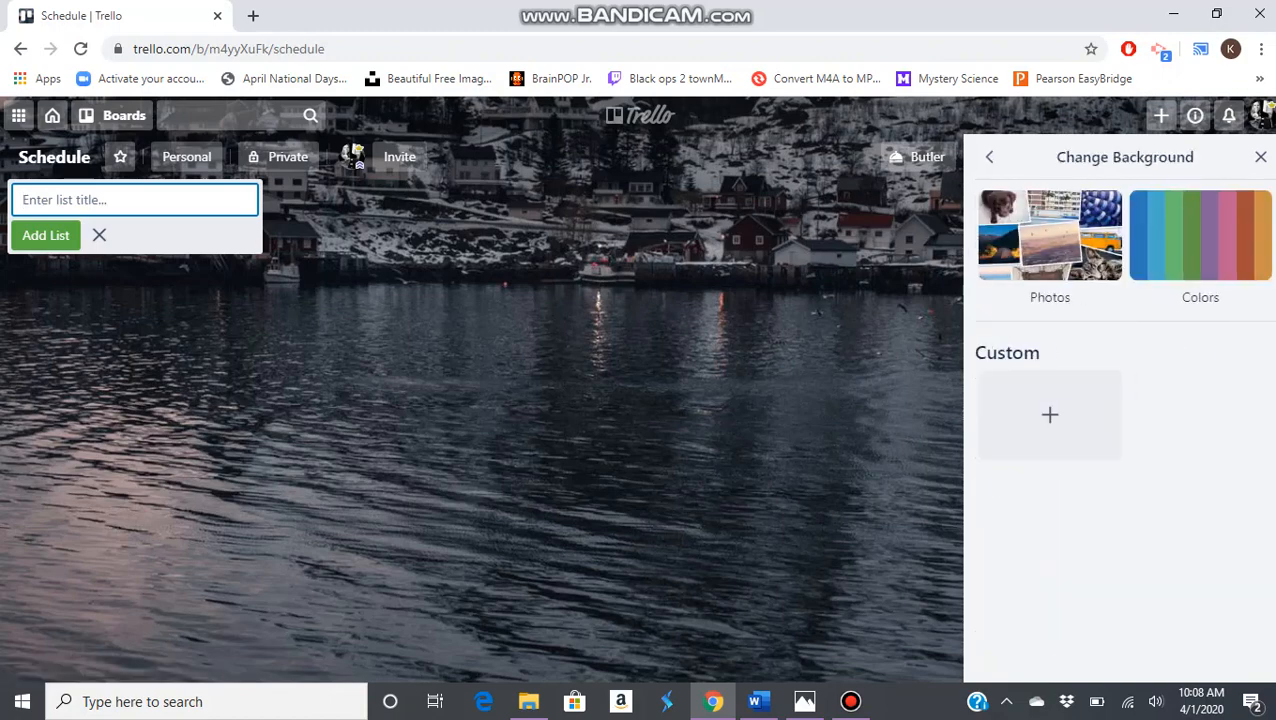
{"action": "left_click", "coordinate": [1050, 236]}
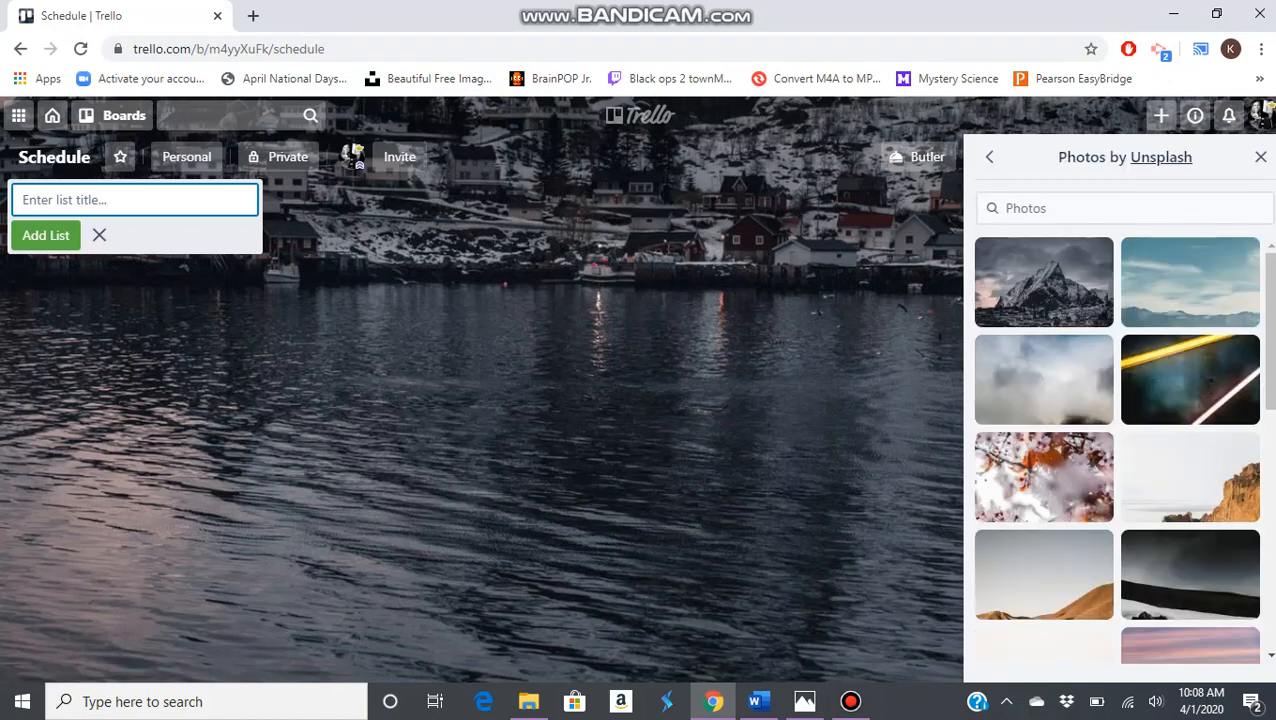
{"action": "left_click", "coordinate": [1110, 208]}
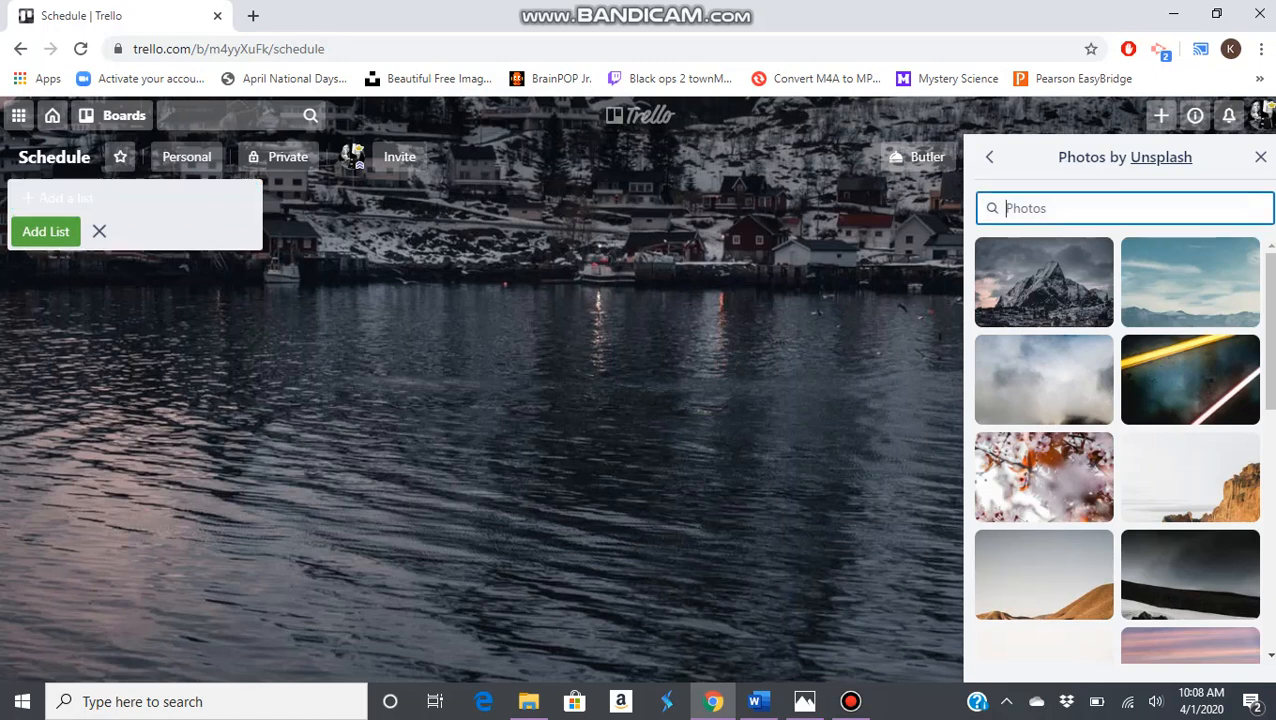
{"action": "type", "text": "guitar"}
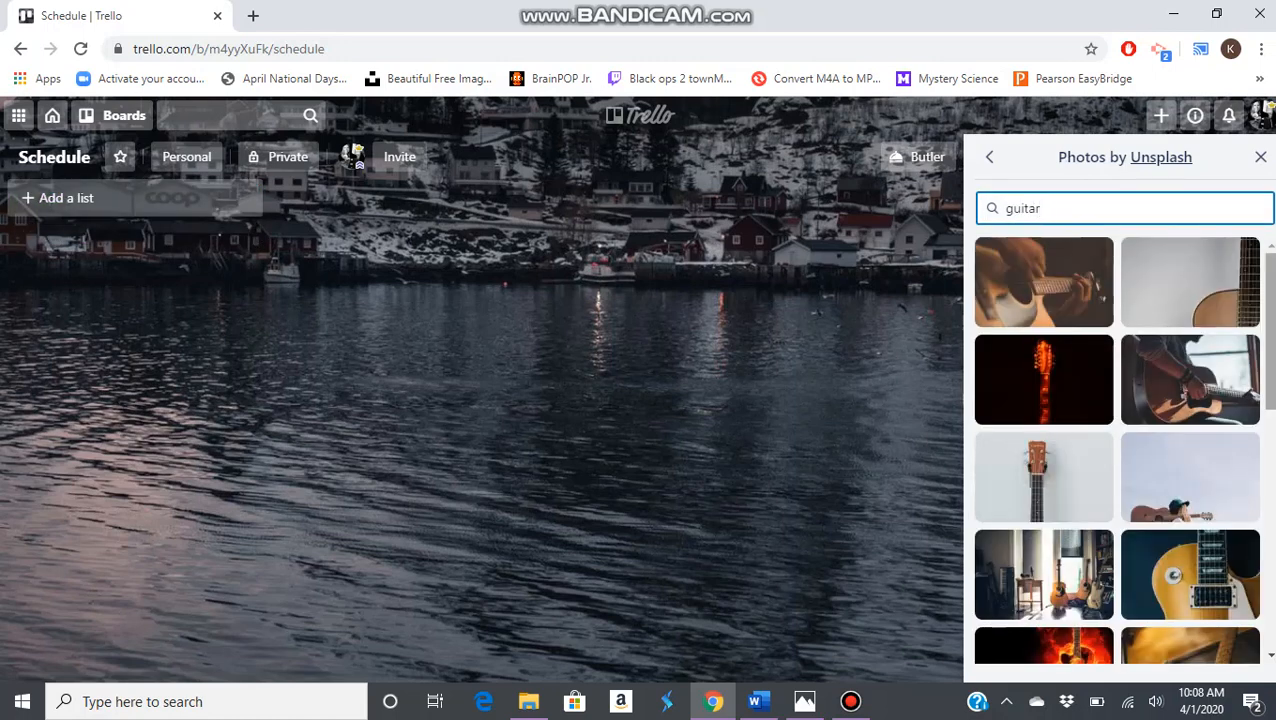
{"action": "scroll", "coordinate": [1118, 450], "scroll_direction": "down", "scroll_amount": 1}
{"action": "scroll", "coordinate": [1118, 450], "scroll_direction": "down", "scroll_amount": 7}
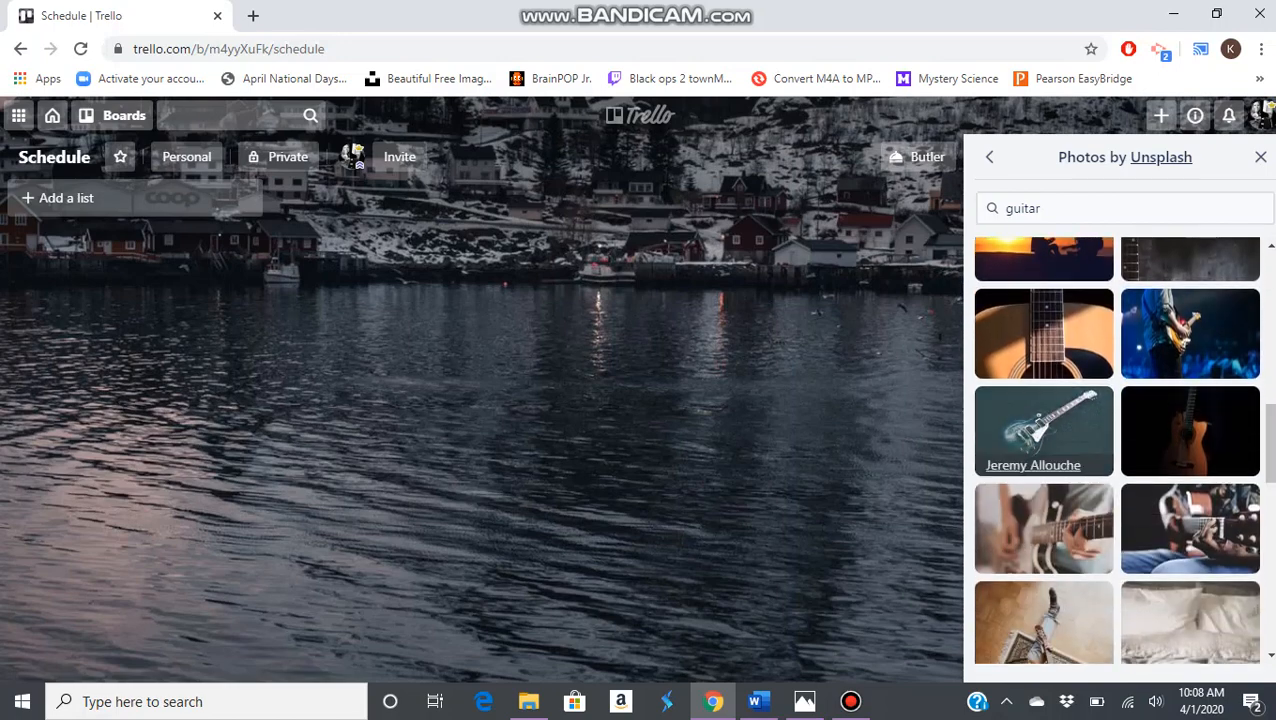
{"action": "left_click", "coordinate": [1043, 420]}
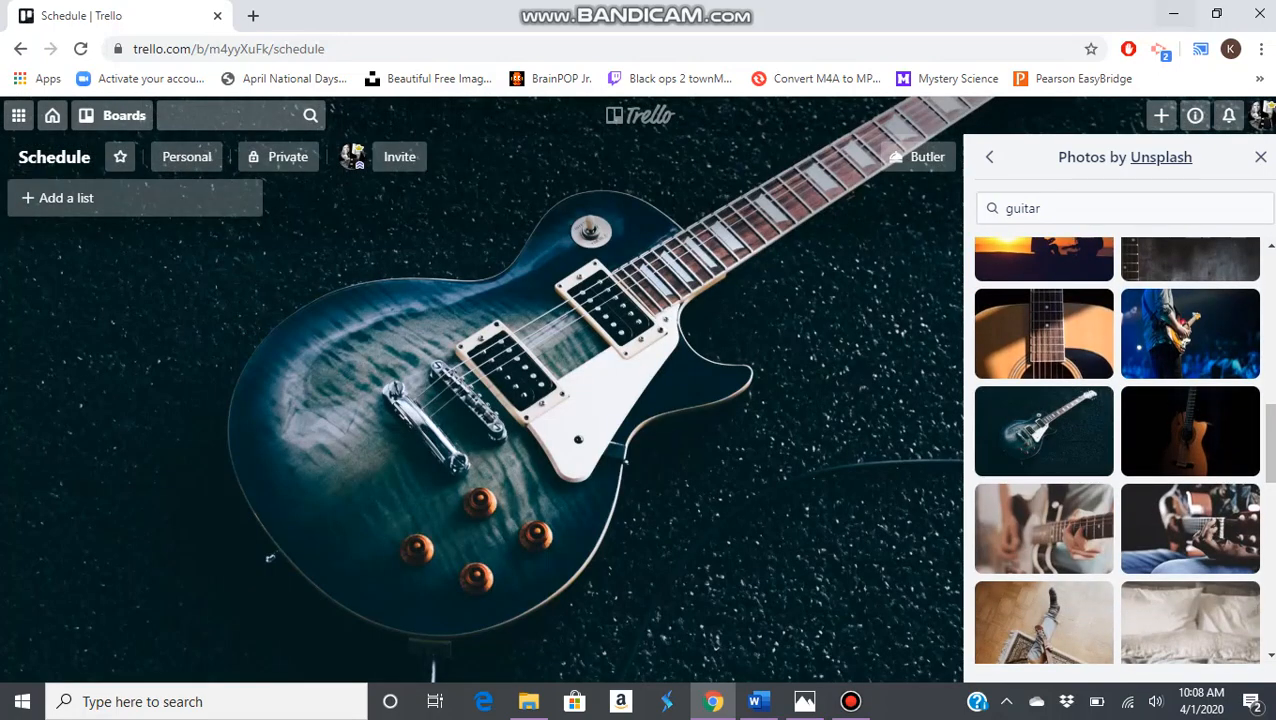
{"action": "left_click", "coordinate": [1260, 157]}
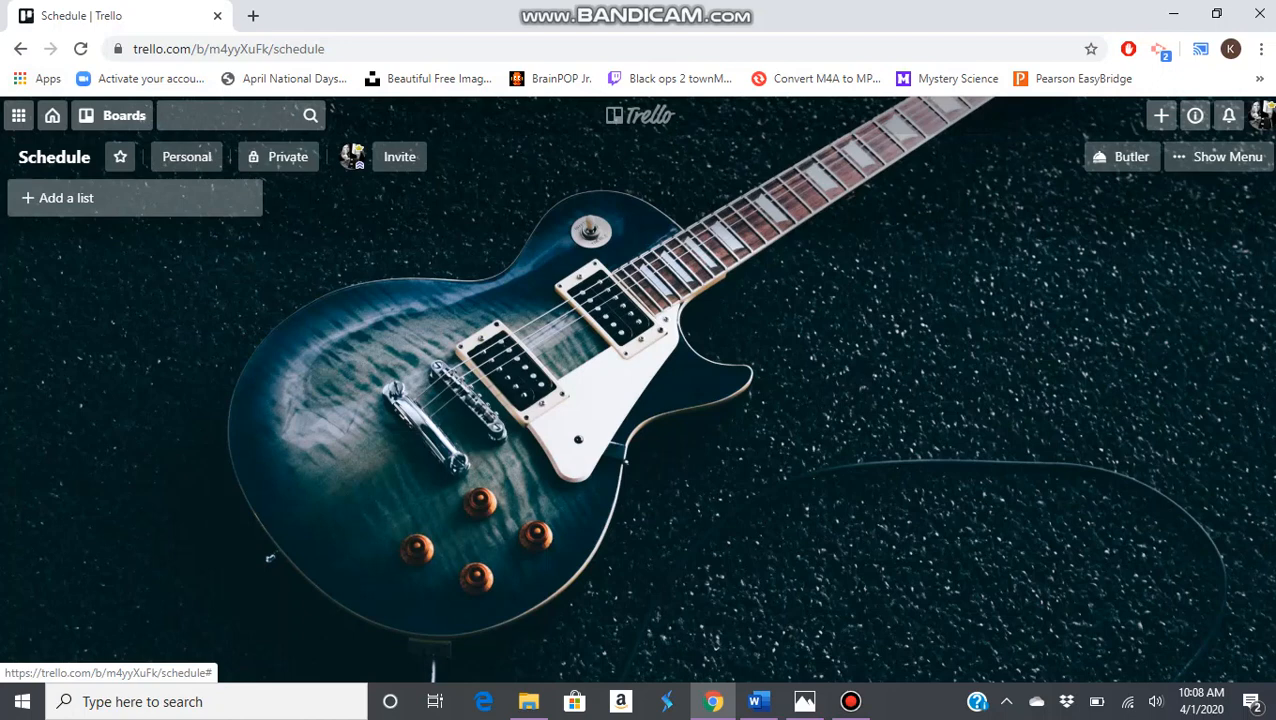
Add a first list titled "To Do" to the Schedule board
{"action": "left_click", "coordinate": [66, 197]}
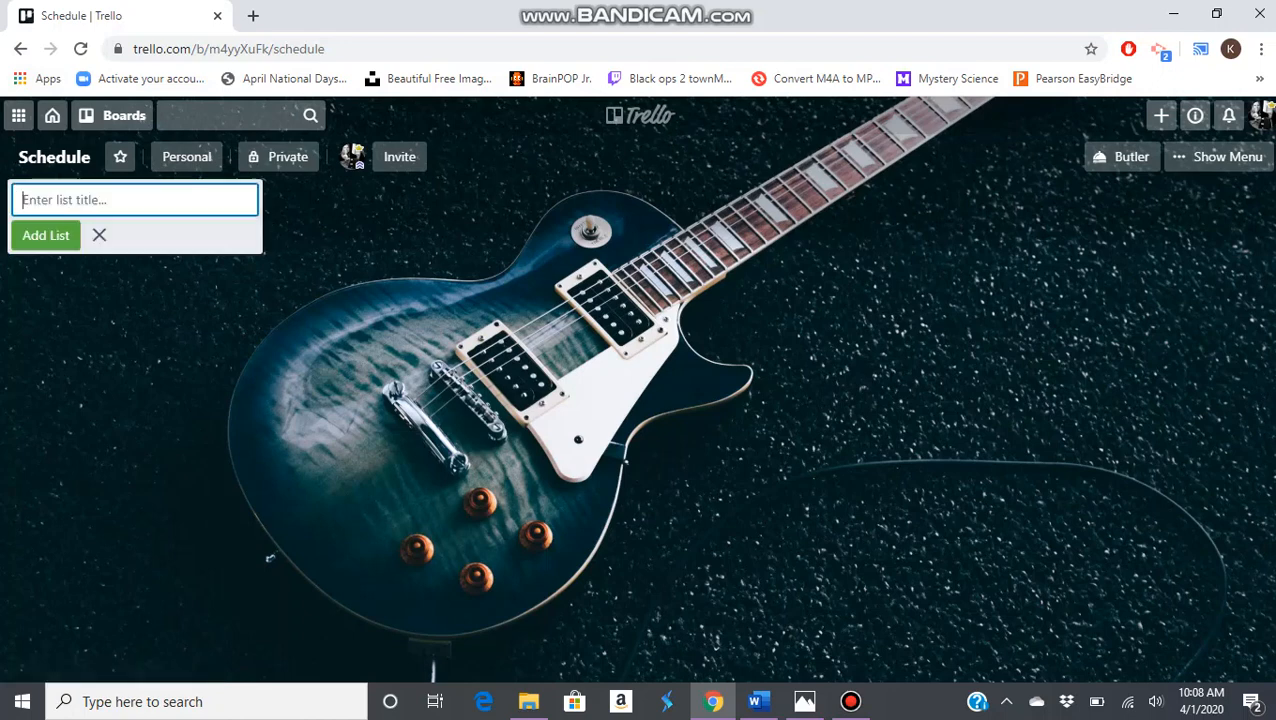
{"action": "type", "text": "To Do"}
{"action": "key", "text": "Return"}
Add two more lists titled "Working" and "Done" after the To Do list
{"action": "type", "text": "W"}
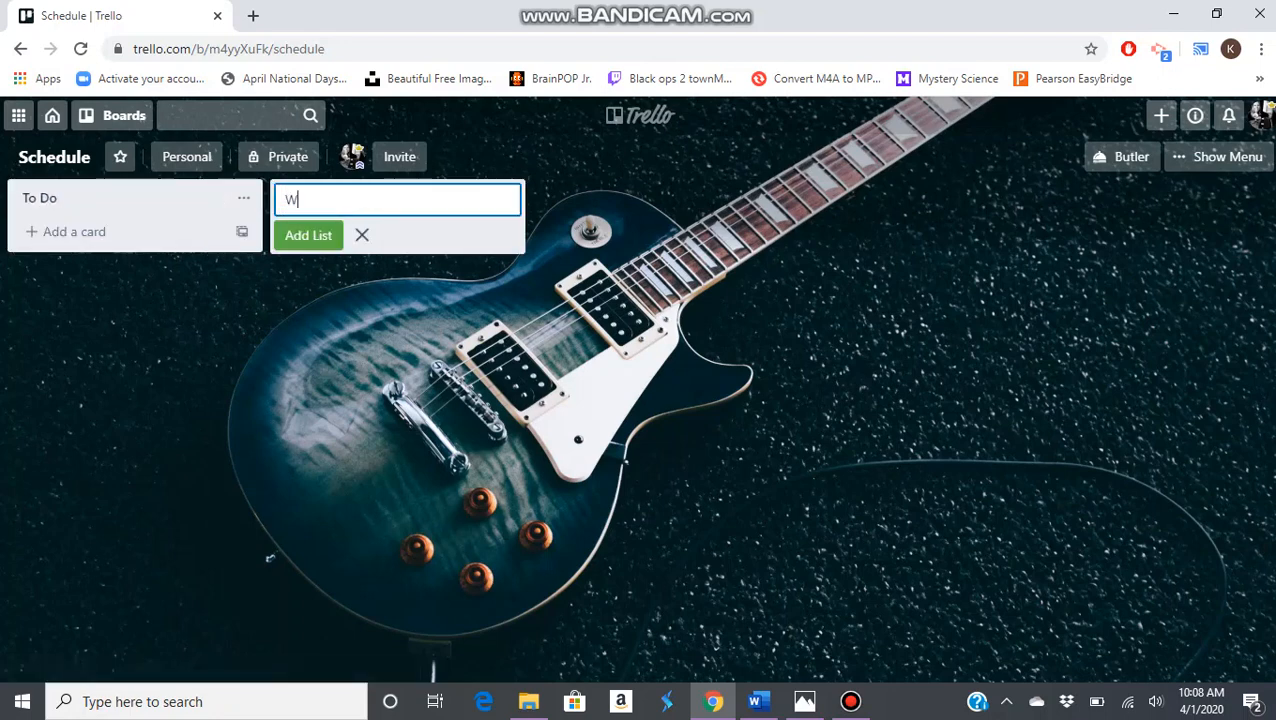
{"action": "type", "text": "orking"}
{"action": "key", "text": "Return"}
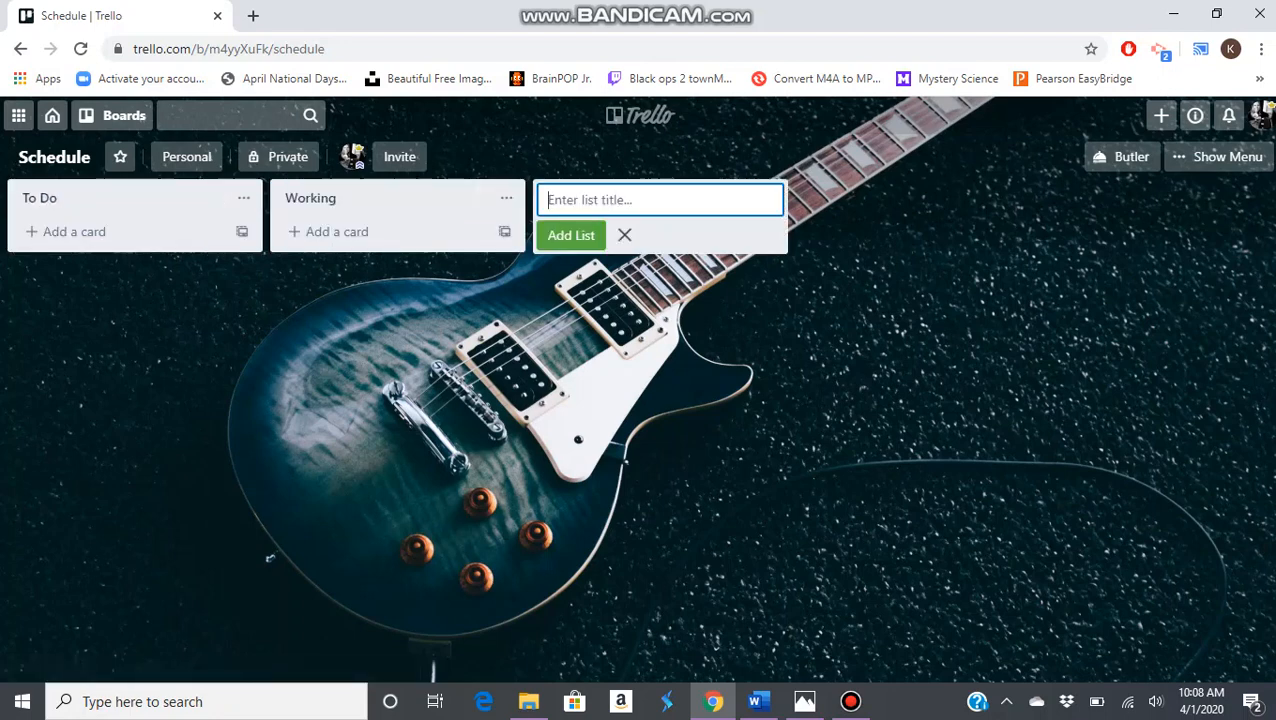
{"action": "type", "text": "Done"}
{"action": "key", "text": "Return"}
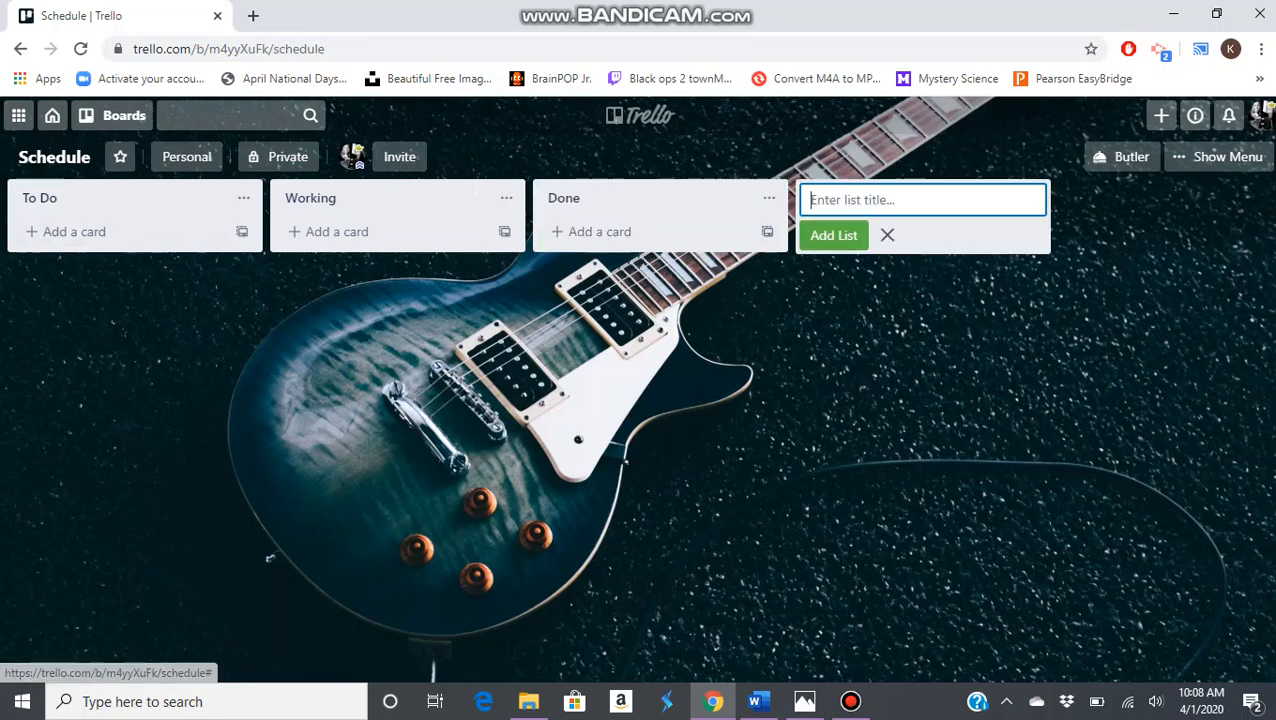
{"action": "key", "text": "Escape"}
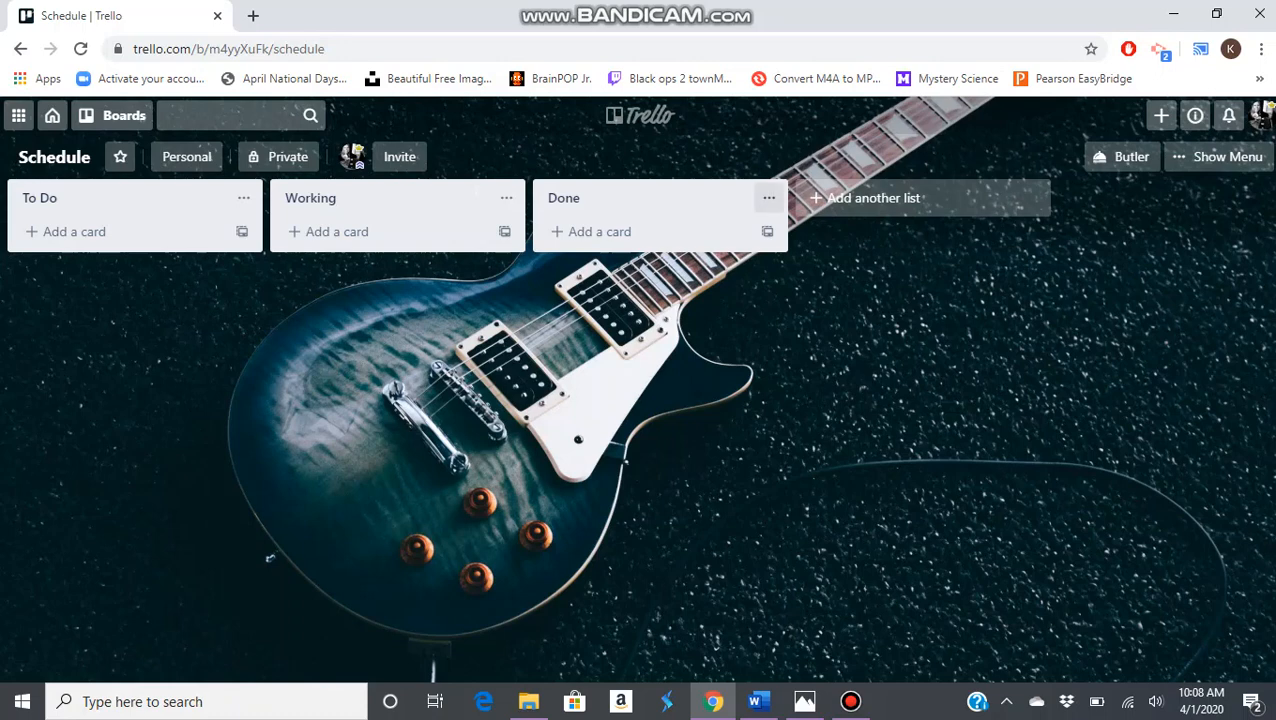
Archive the Done list and the Working list
{"action": "left_click", "coordinate": [769, 197]}
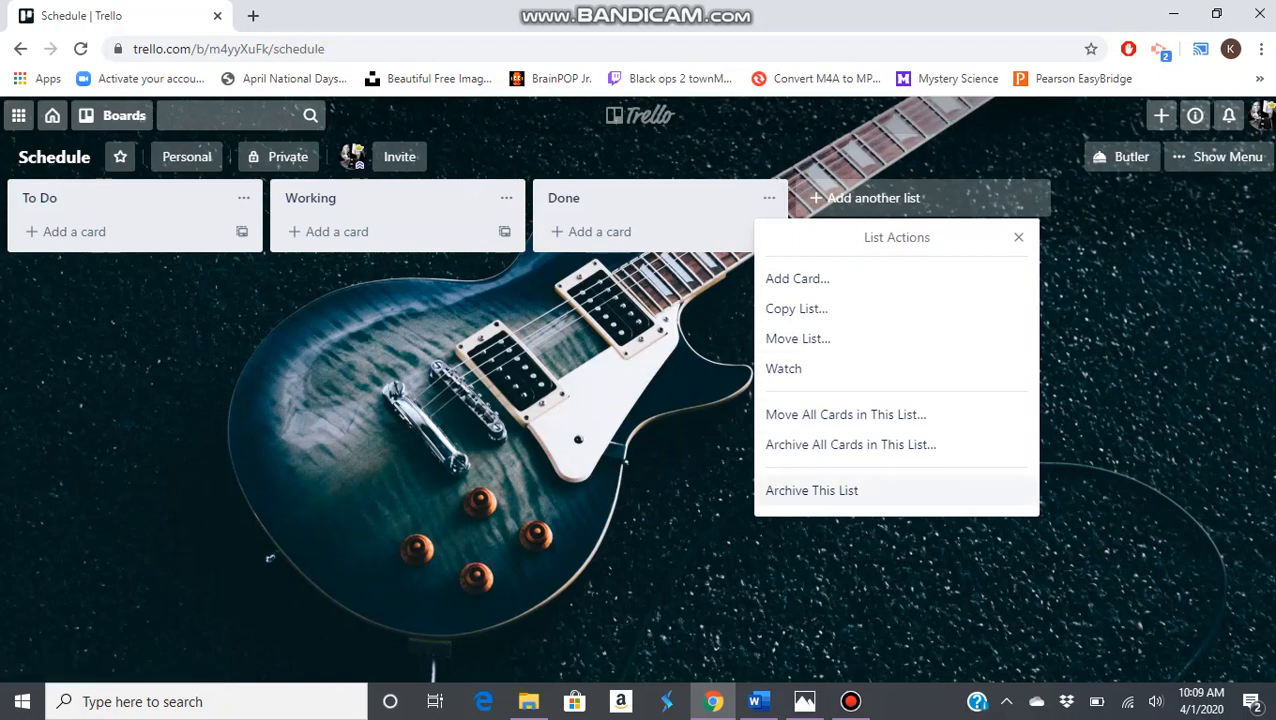
{"action": "left_click", "coordinate": [811, 490]}
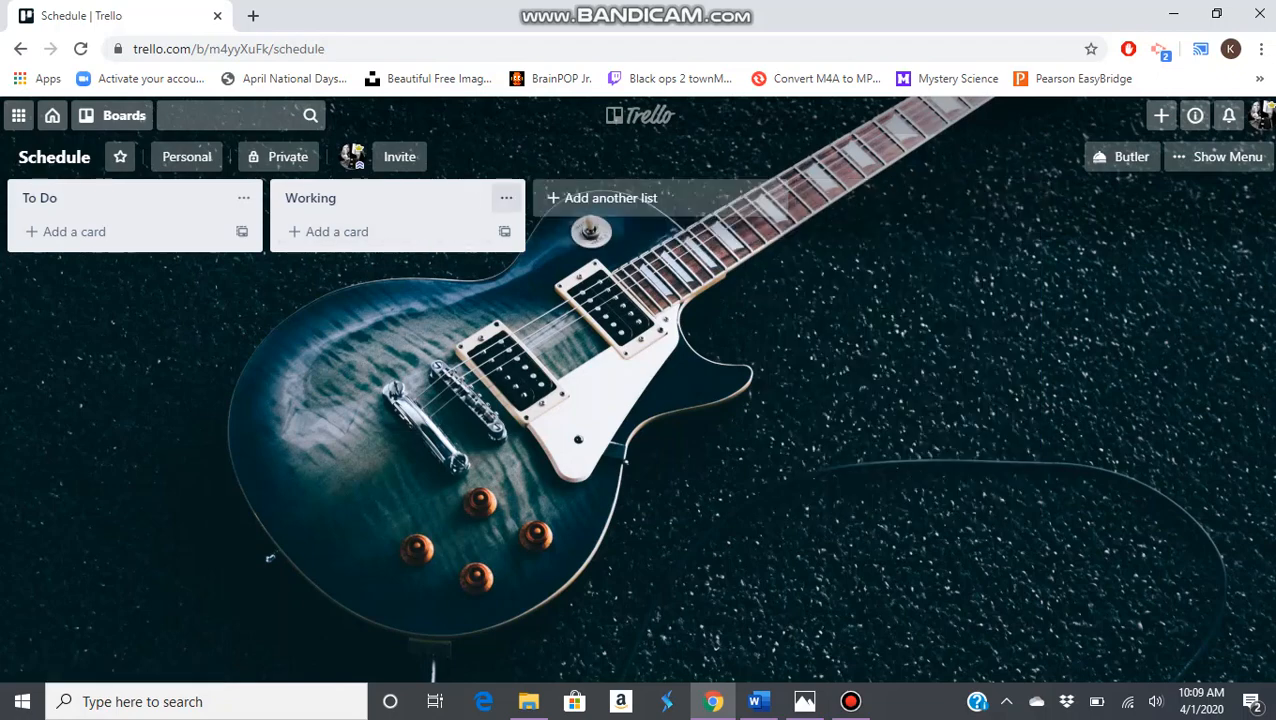
{"action": "left_click", "coordinate": [506, 197]}
{"action": "left_click", "coordinate": [549, 490]}
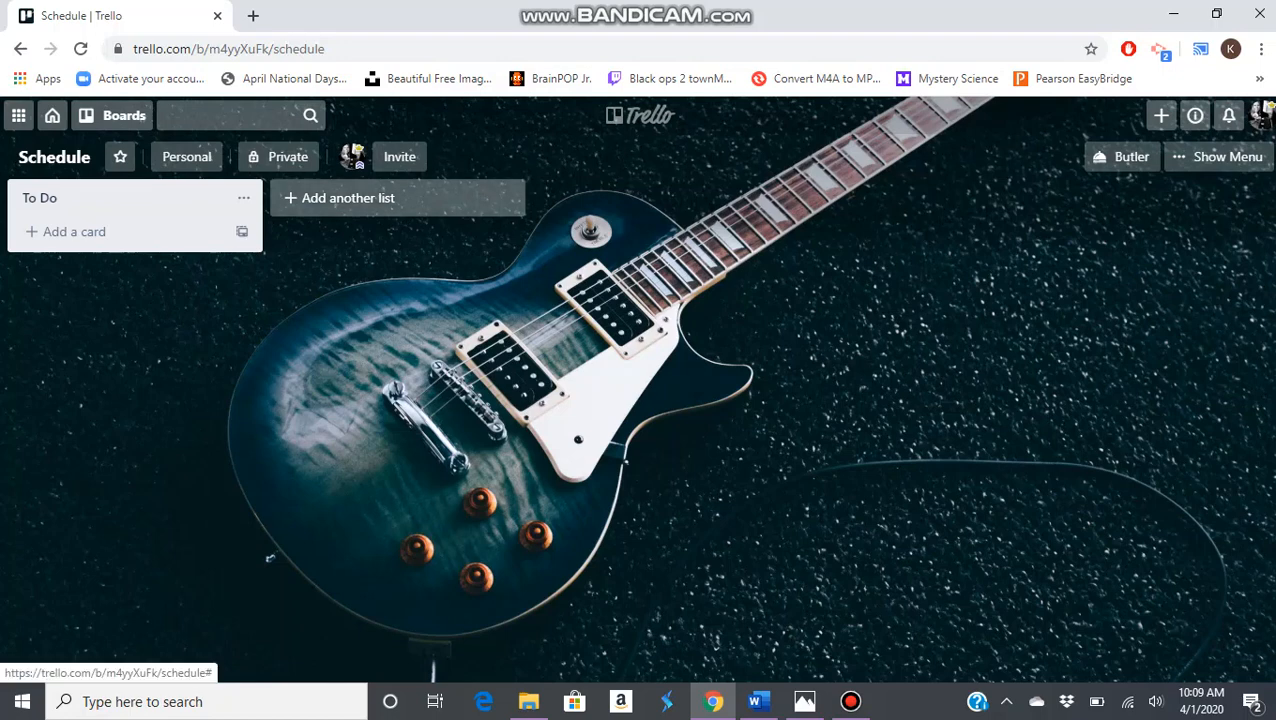
Add five weekday lists after To Do, titled Monday, Tuesday, Wednesday, Thursday and Friday
{"action": "left_click", "coordinate": [348, 198]}
{"action": "type", "text": "Monday"}
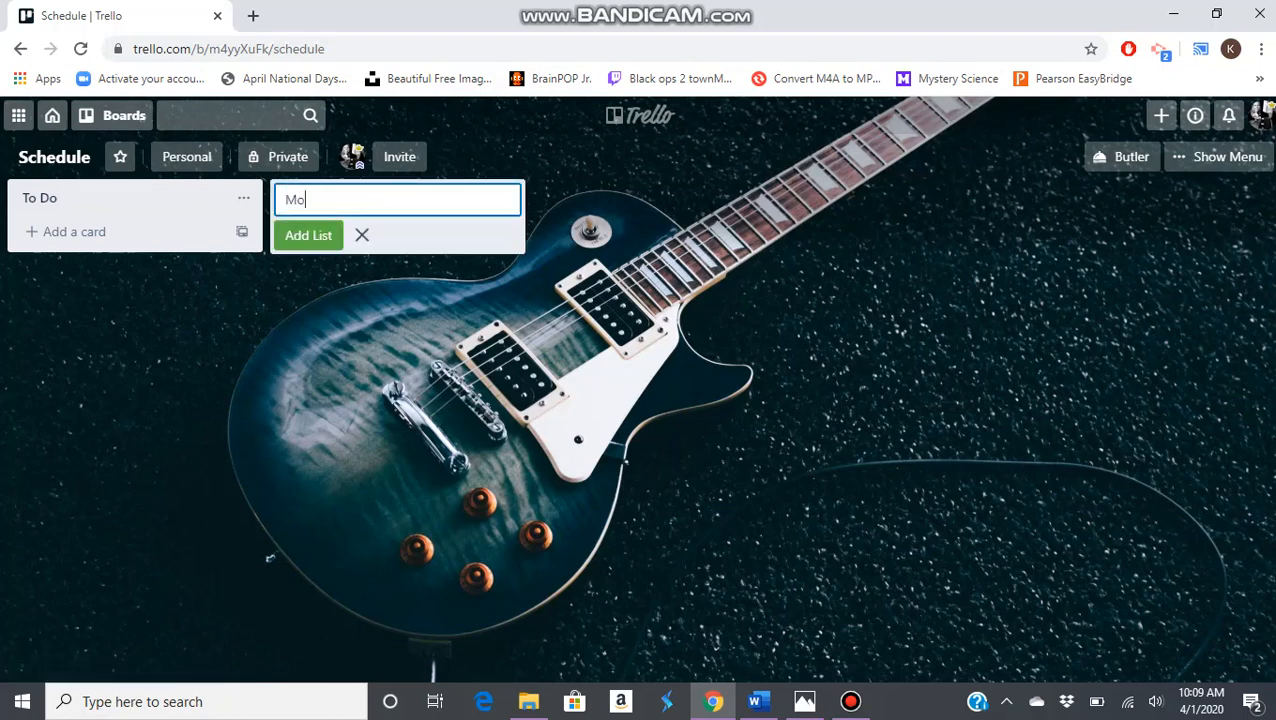
{"action": "key", "text": "Return"}
{"action": "type", "text": "Tuesday"}
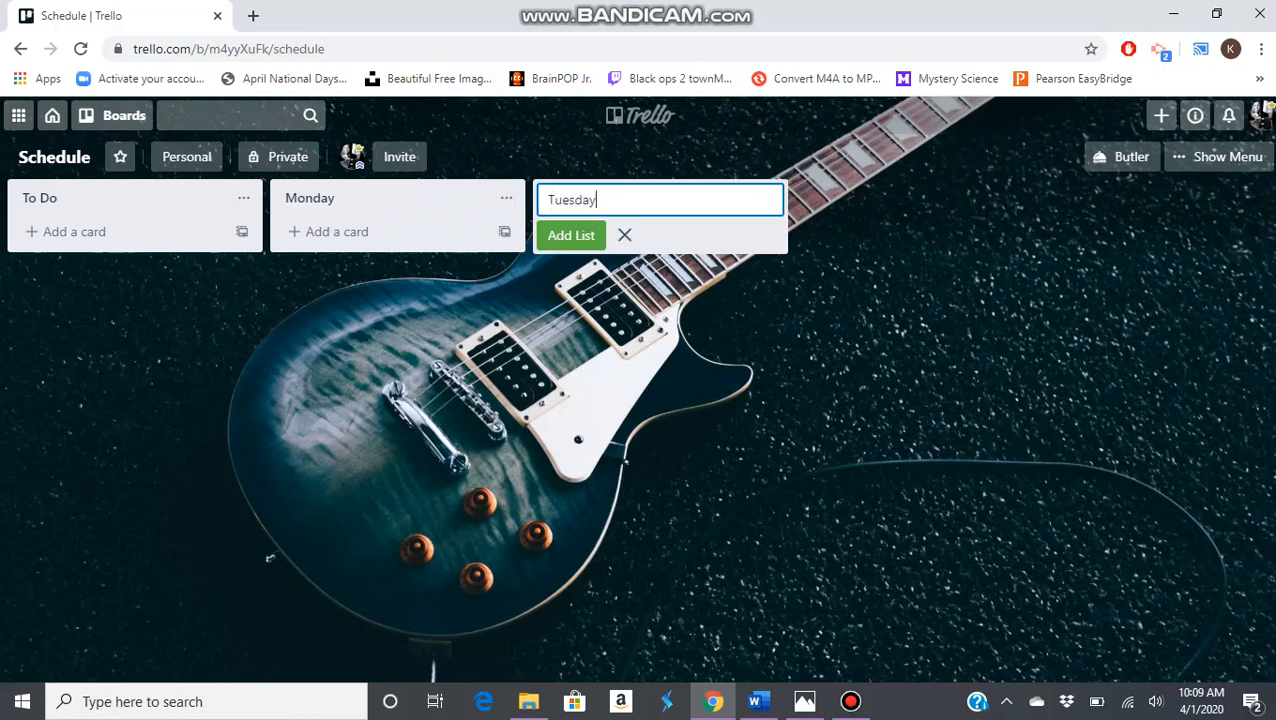
{"action": "key", "text": "Return"}
{"action": "type", "text": "Wednesday"}
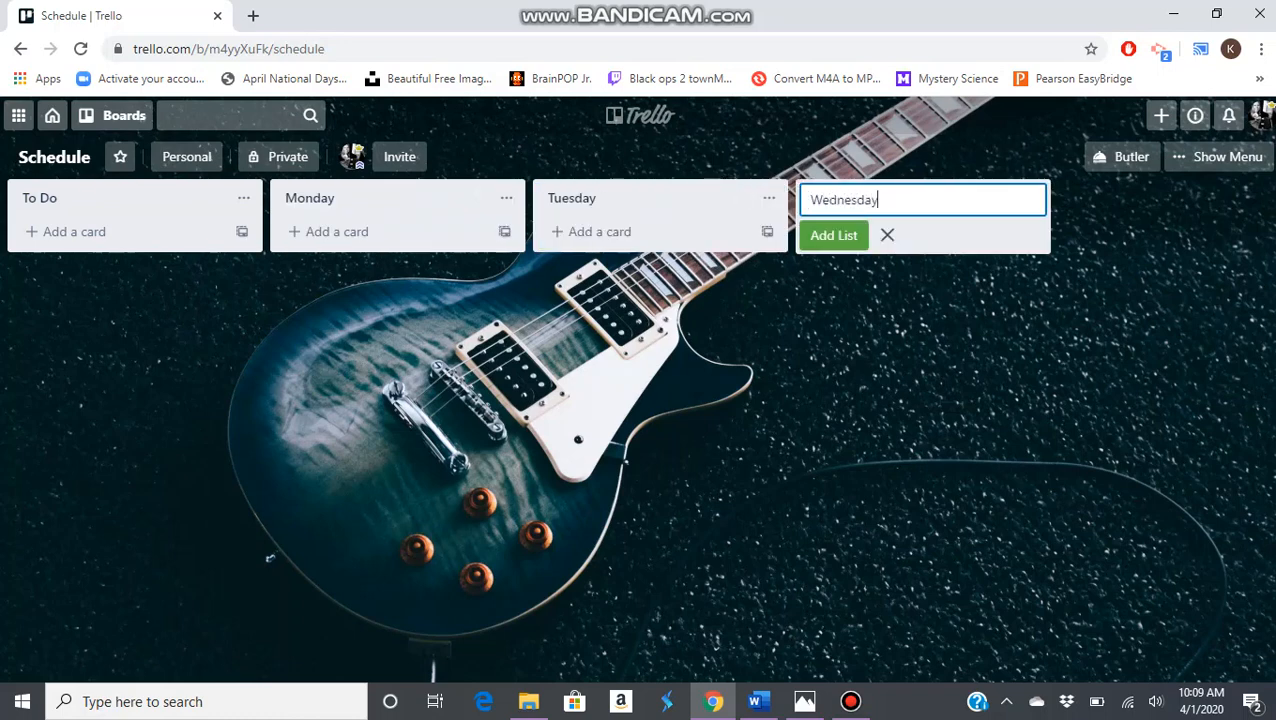
{"action": "key", "text": "Return"}
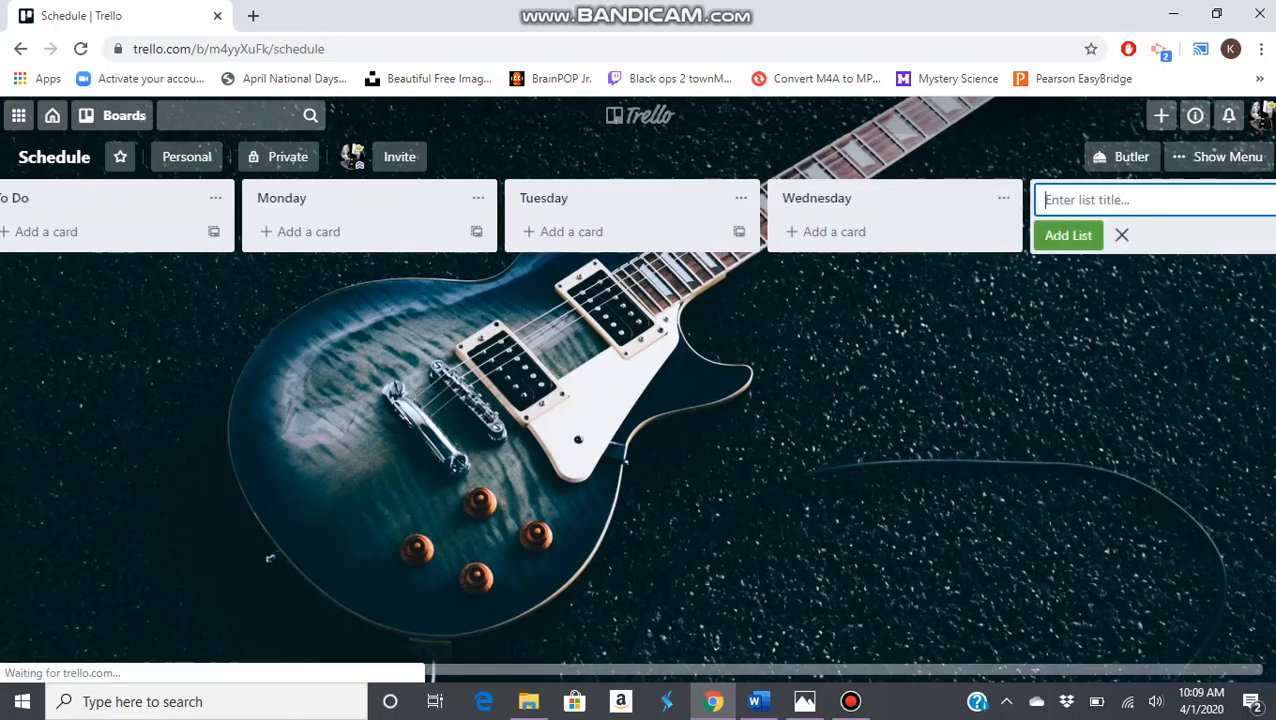
{"action": "type", "text": "Thursday"}
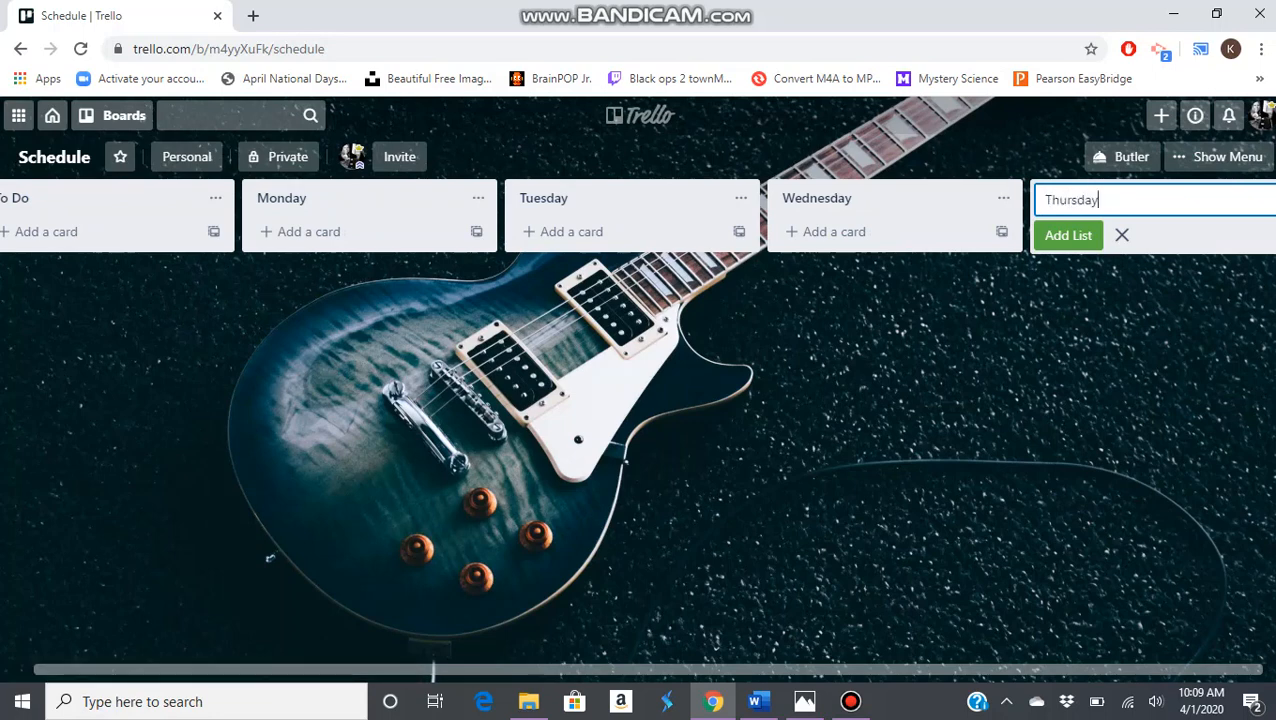
{"action": "key", "text": "Return"}
{"action": "type", "text": "Friday"}
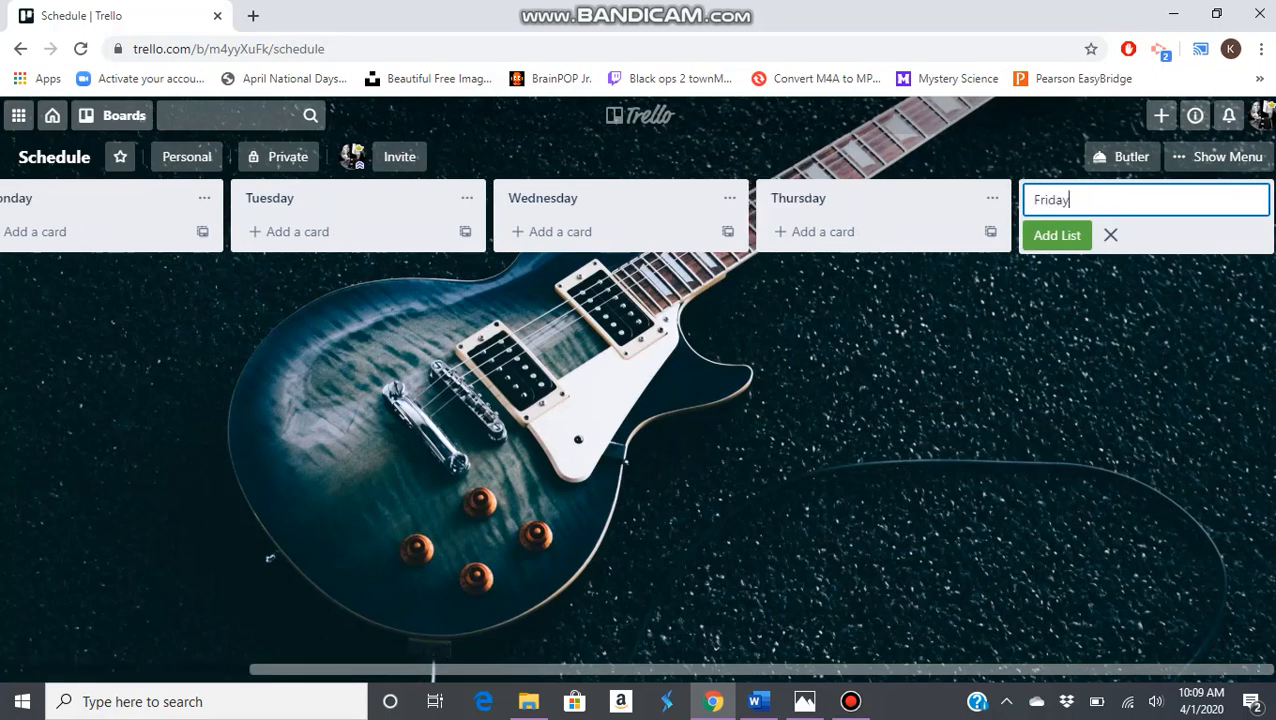
{"action": "key", "text": "Return"}
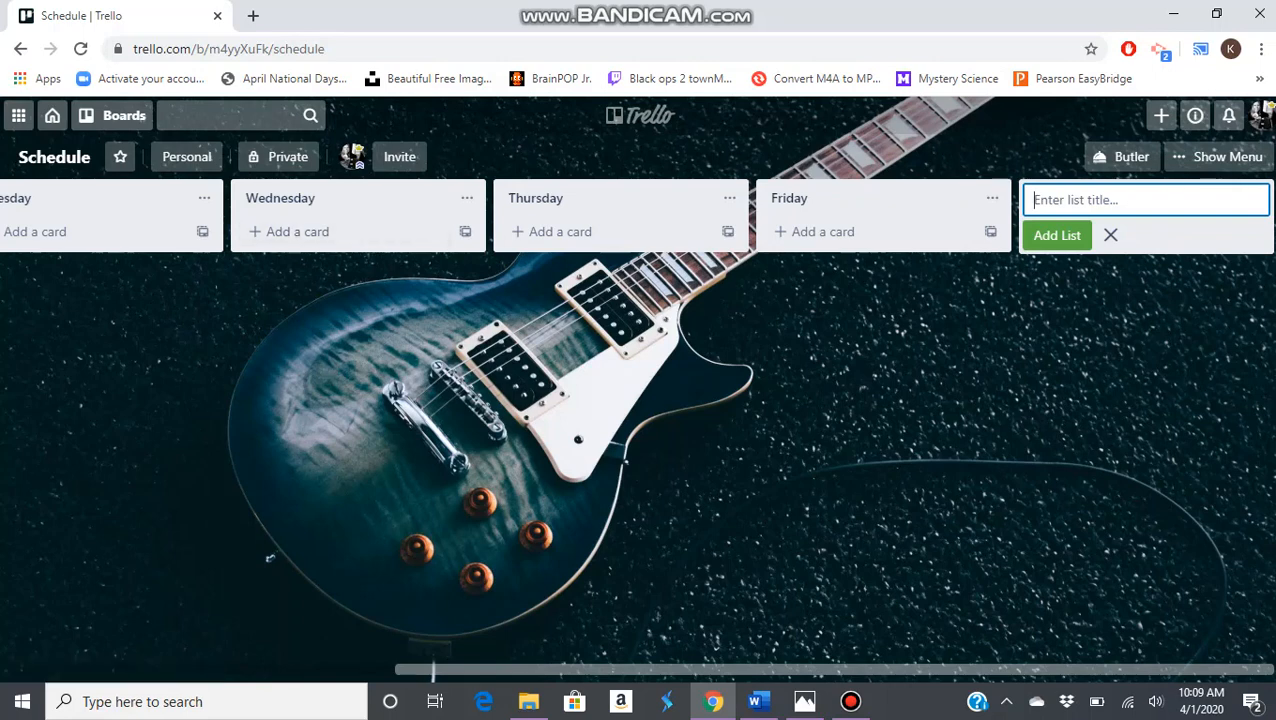
Add a card titled "Music Theory Class 5PM" to the Monday list
{"action": "scroll", "coordinate": [638, 430], "scroll_direction": "left", "scroll_amount": 6}
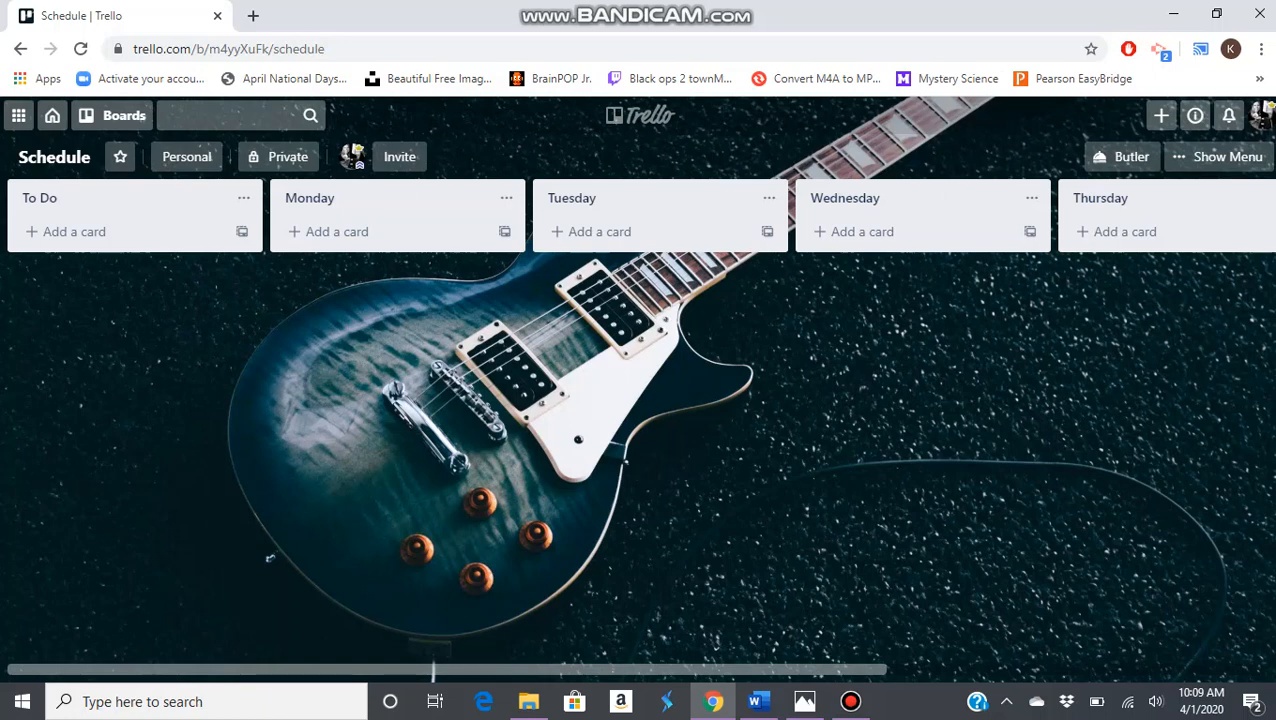
{"action": "left_click", "coordinate": [335, 231]}
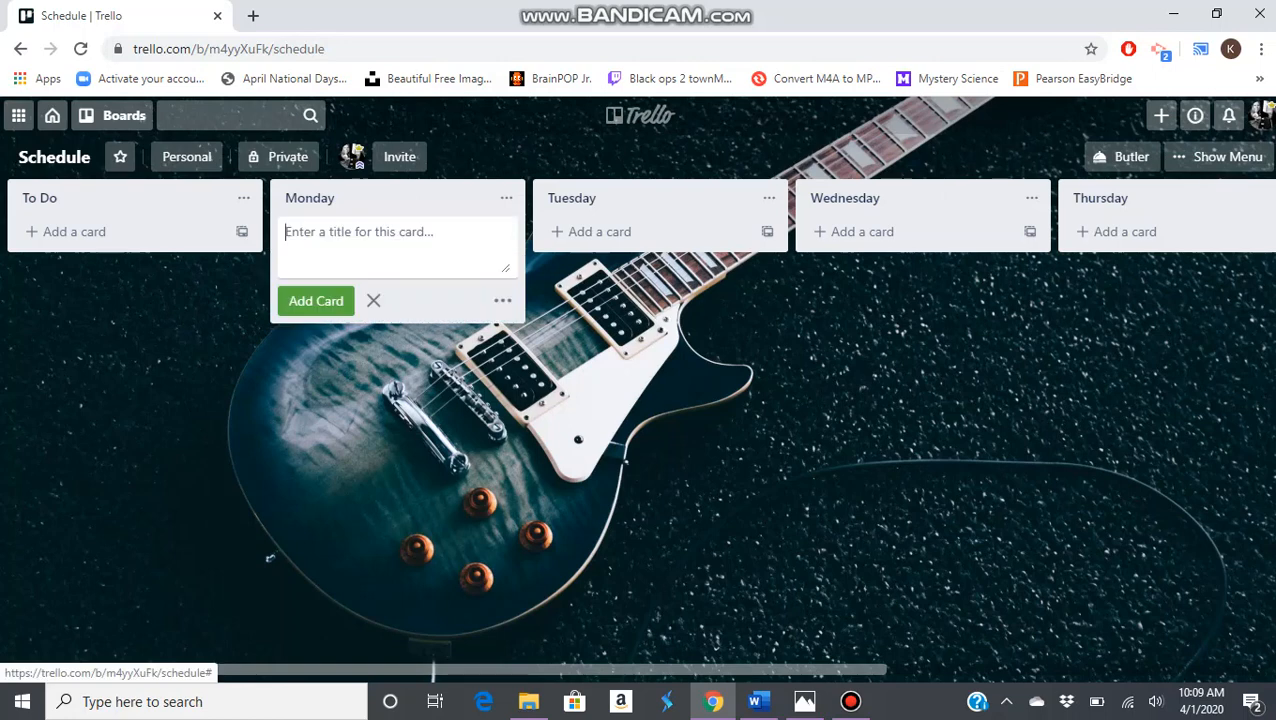
{"action": "type", "text": "Music "}
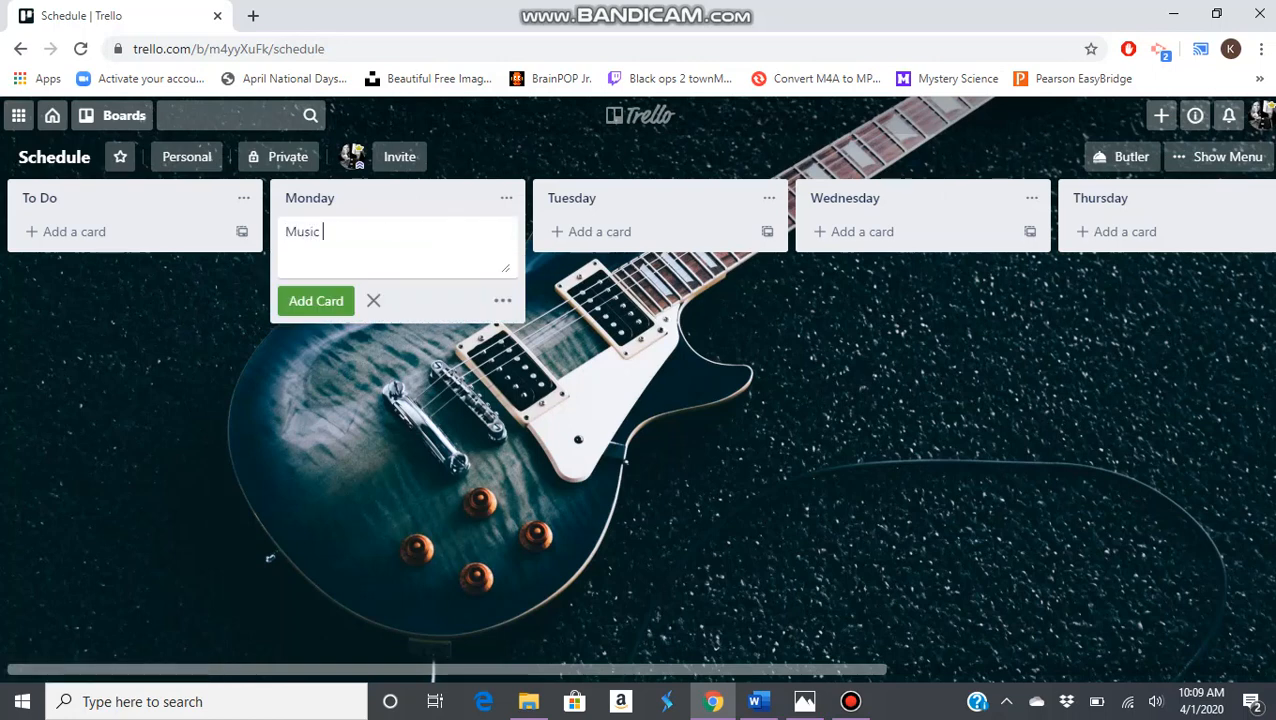
{"action": "type", "text": "Theory "}
{"action": "type", "text": "Class"}
{"action": "type", "text": "5P"}
{"action": "type", "text": "M"}
{"action": "key", "text": "Return"}
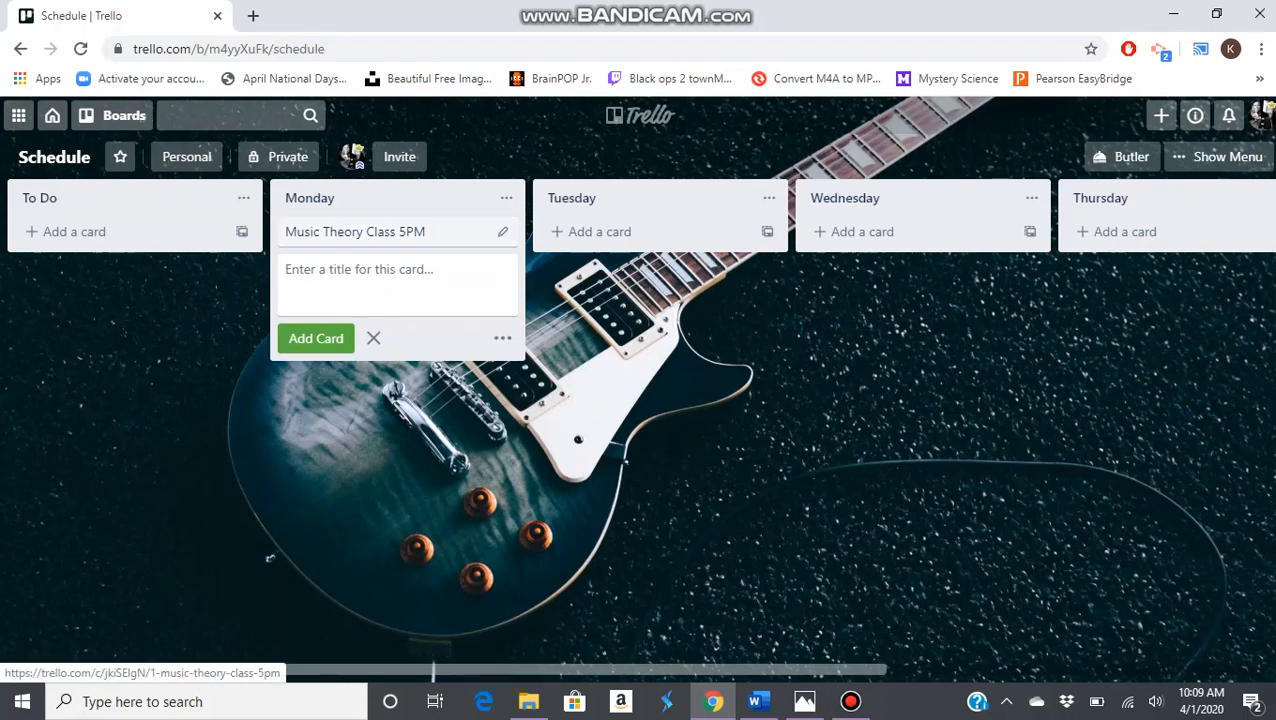
Add the description "Link: zoom.com/2345678/23456" to the Music Theory Class 5PM card
{"action": "left_click", "coordinate": [370, 231]}
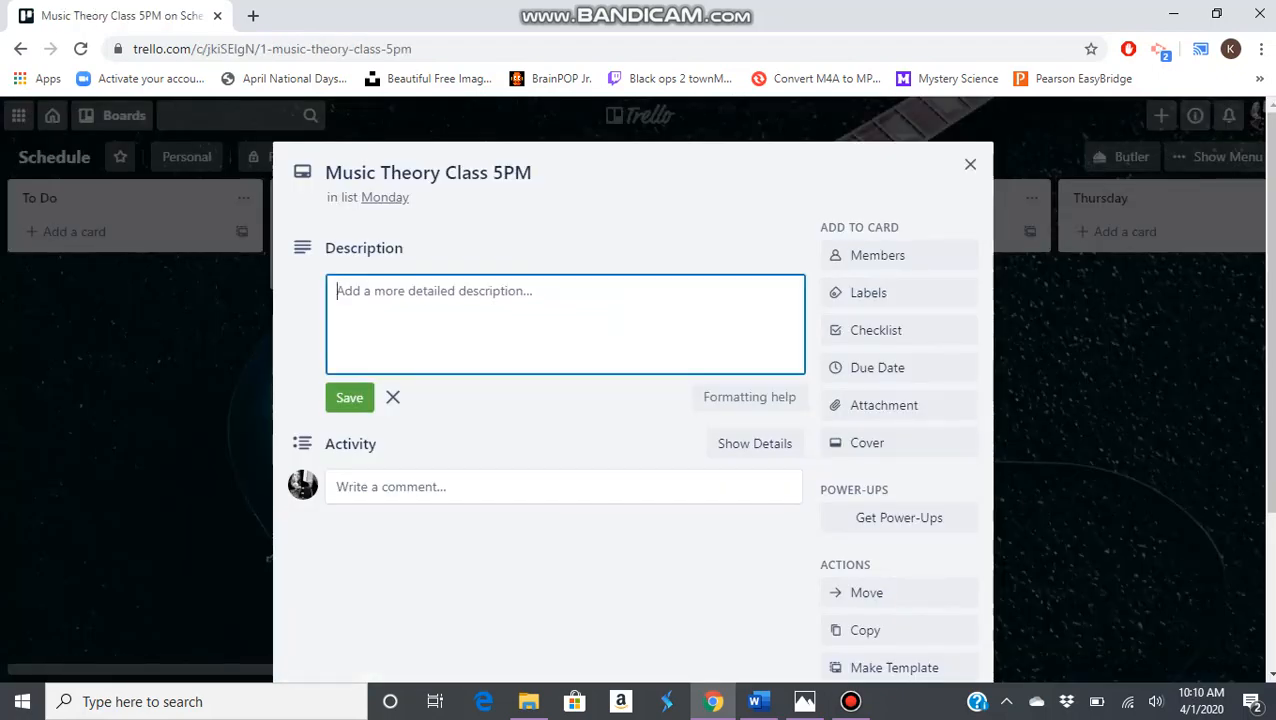
{"action": "type", "text": "L"}
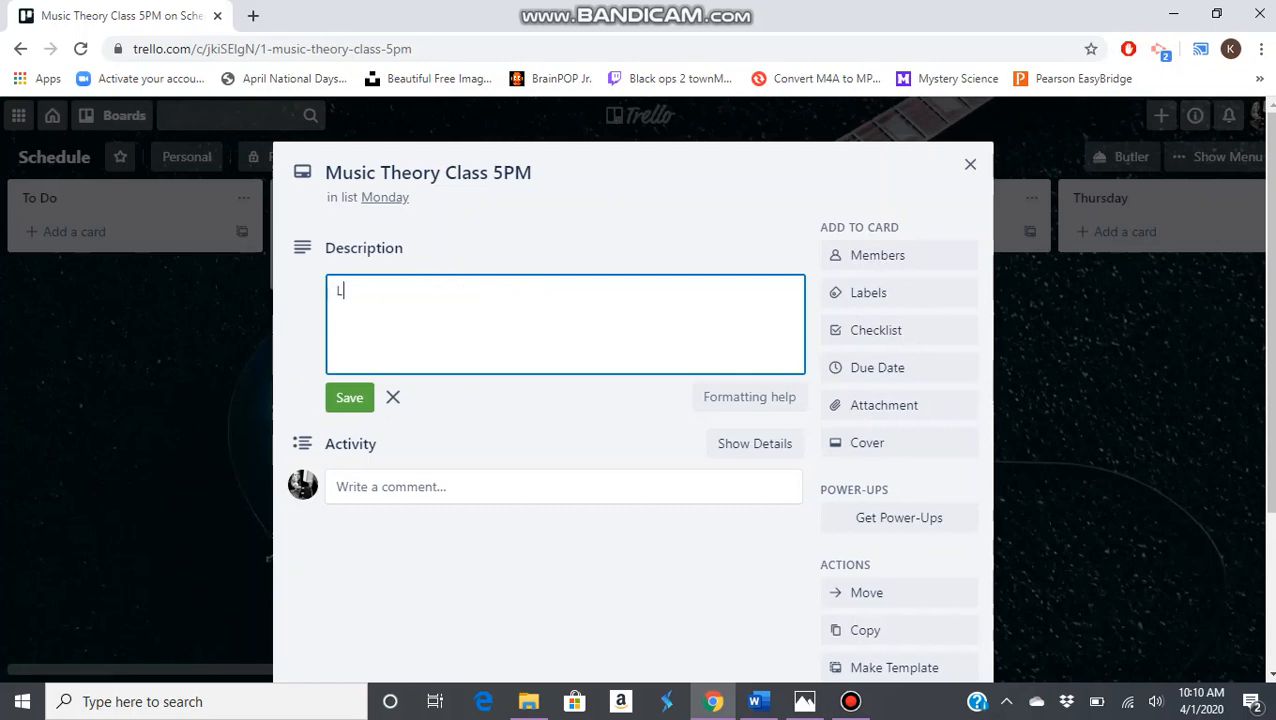
{"action": "type", "text": "ink: zoom.com/"}
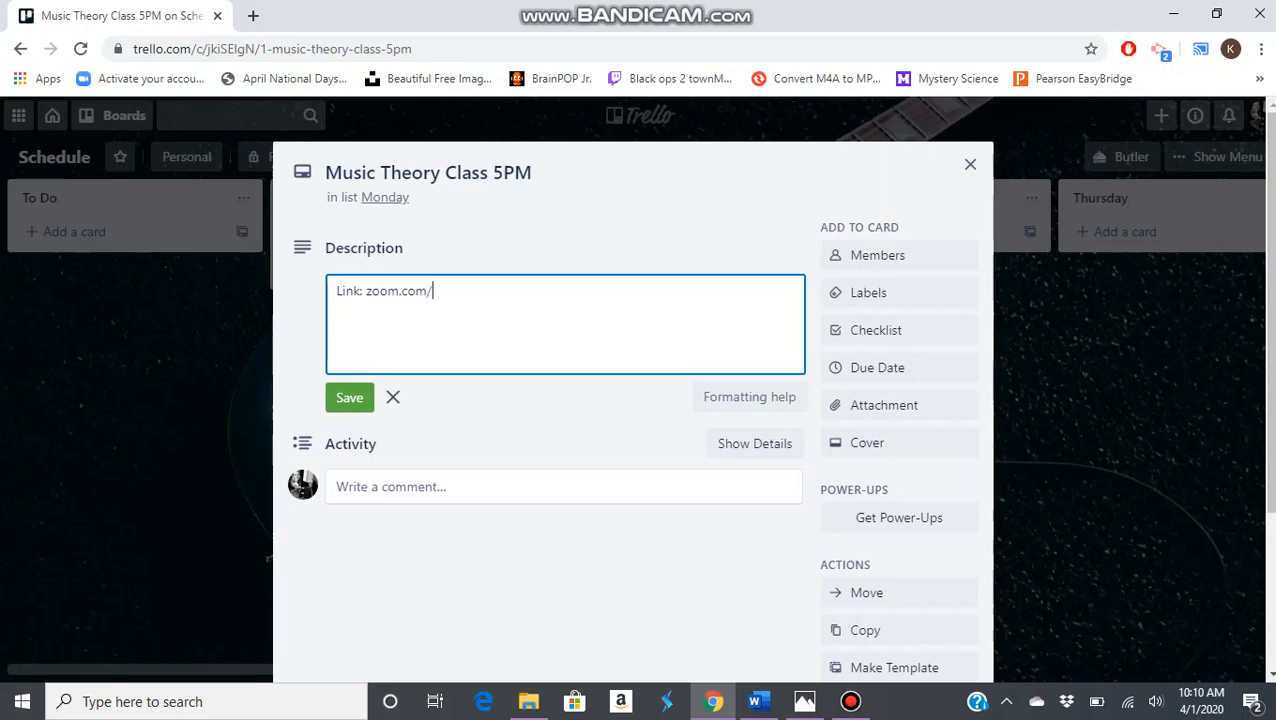
{"action": "type", "text": "2345678/23456"}
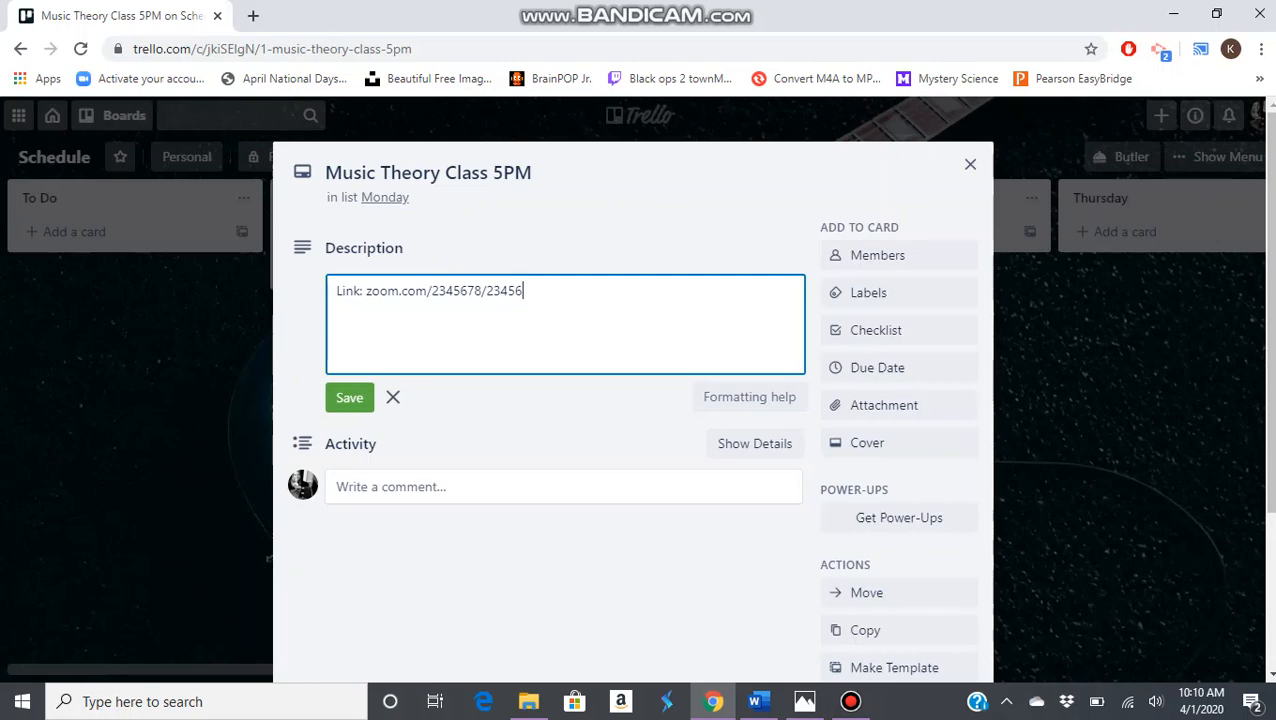
{"action": "key", "text": "ctrl+Return"}
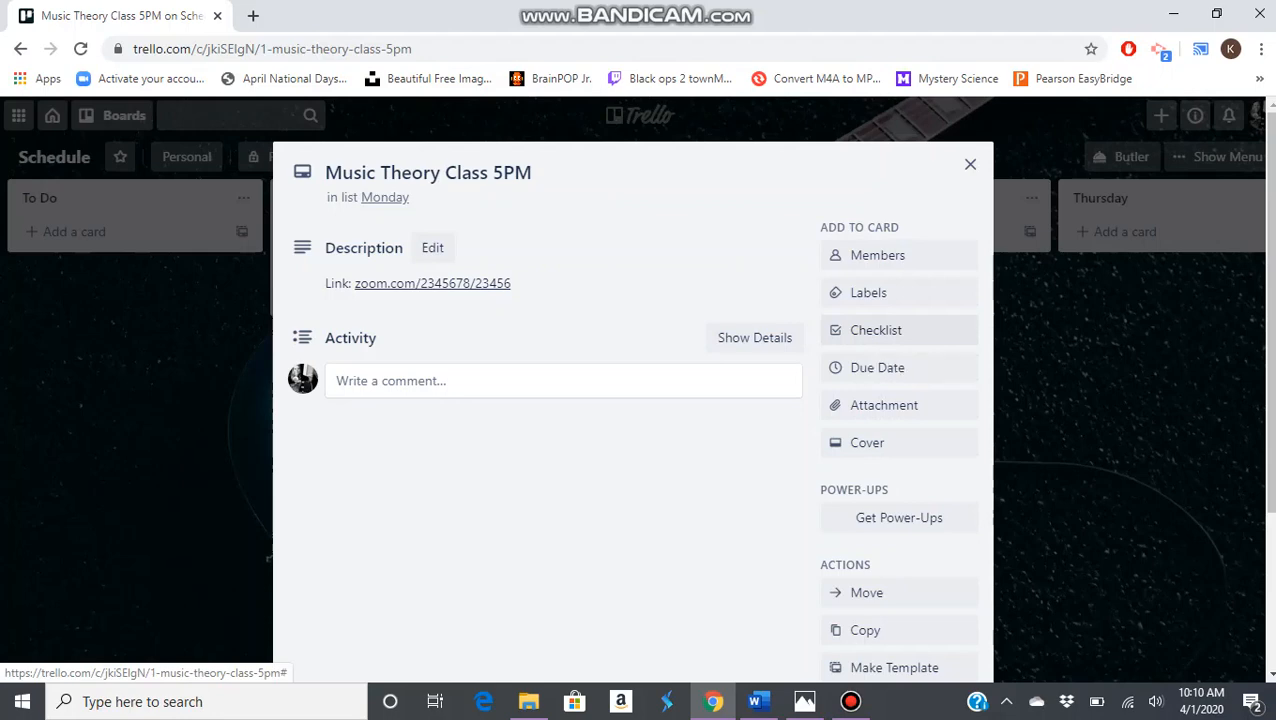
Add a checklist titled "To Do" to the Music Theory Class 5PM card
{"action": "left_click", "coordinate": [876, 335]}
{"action": "type", "text": "To Do"}
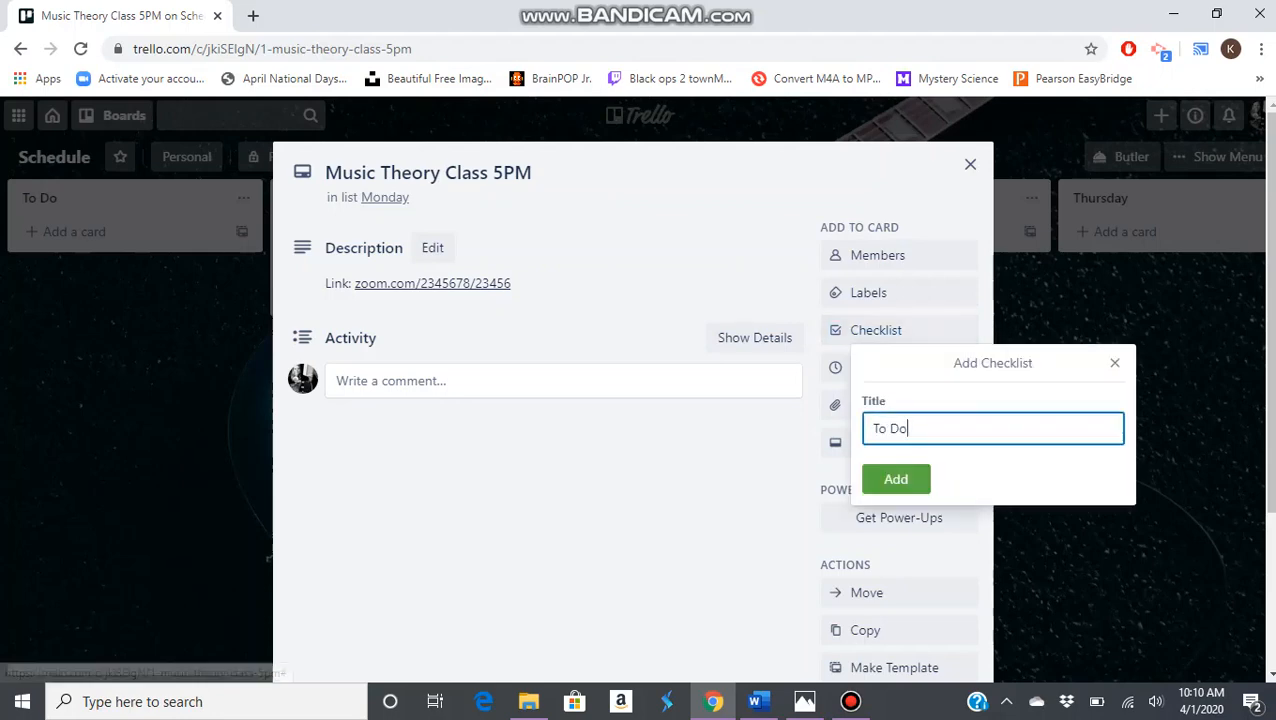
{"action": "key", "text": "Return"}
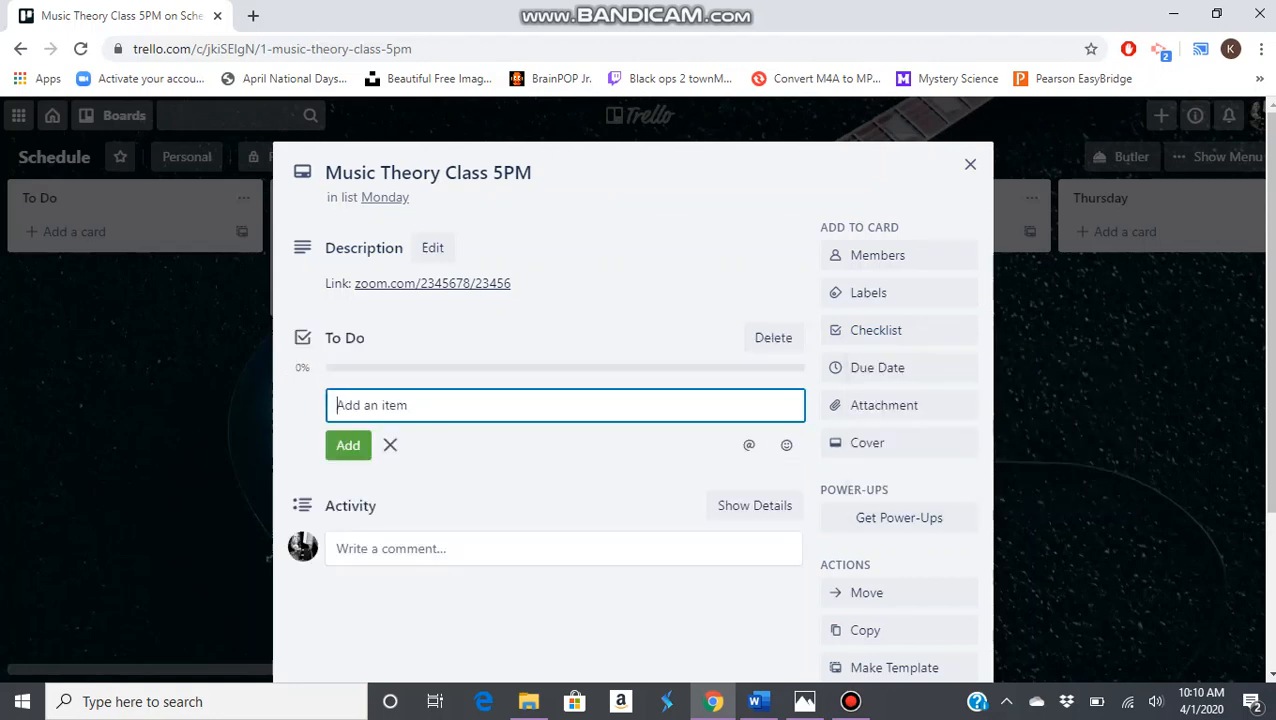
Add the items "Print out Sheet Music", "Tune Guitar" and "Find a Pick" to the To Do checklist and close the card
{"action": "type", "text": "Print out Sheet Music"}
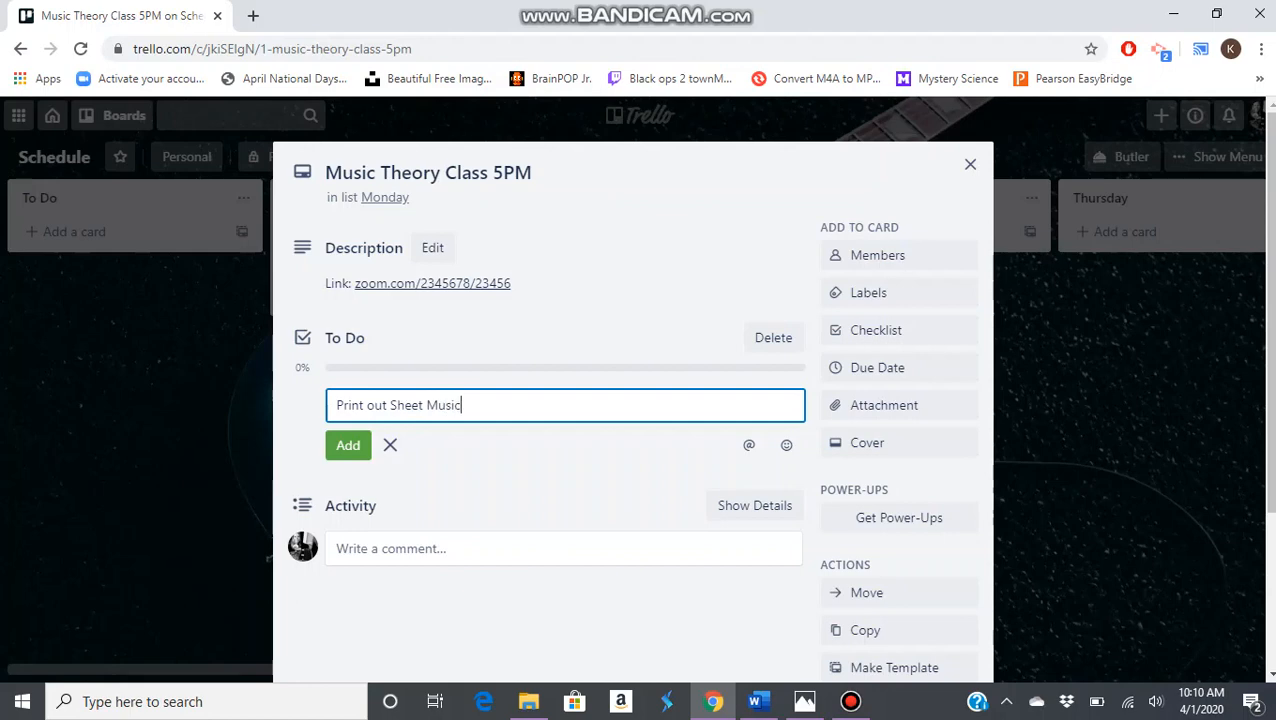
{"action": "key", "text": "Return"}
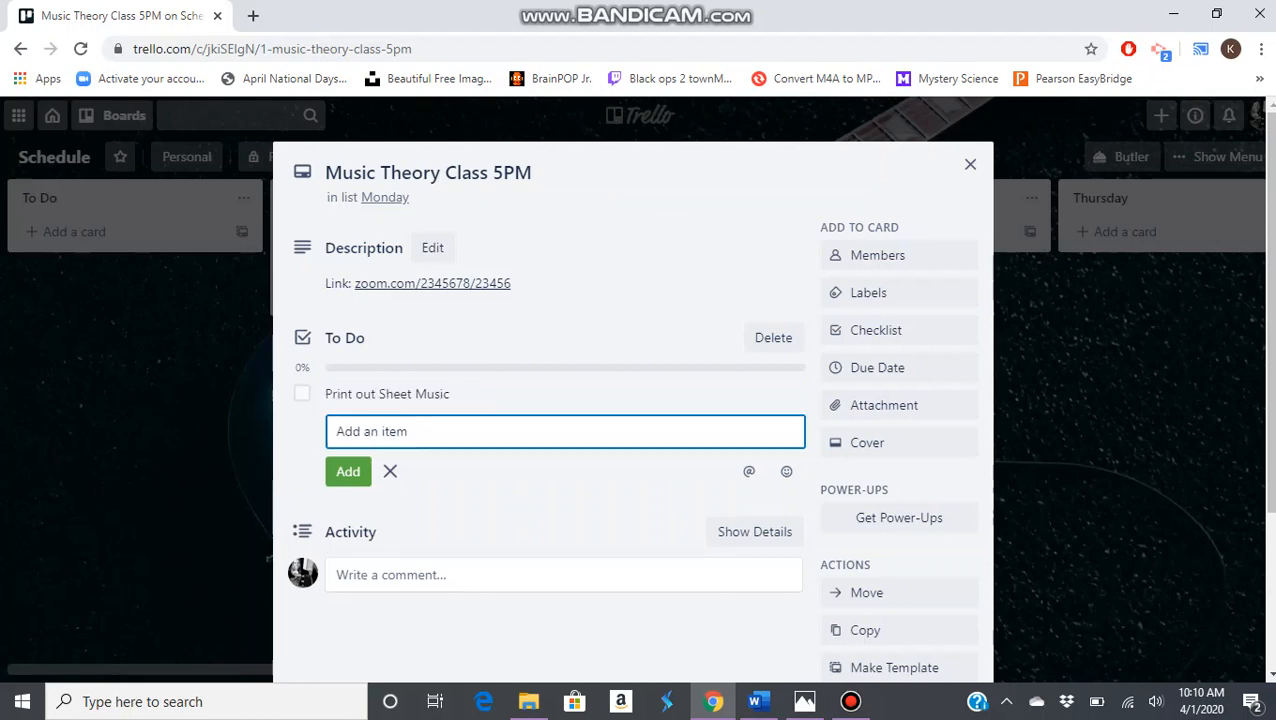
{"action": "type", "text": "Tune Guitar"}
{"action": "key", "text": "Return"}
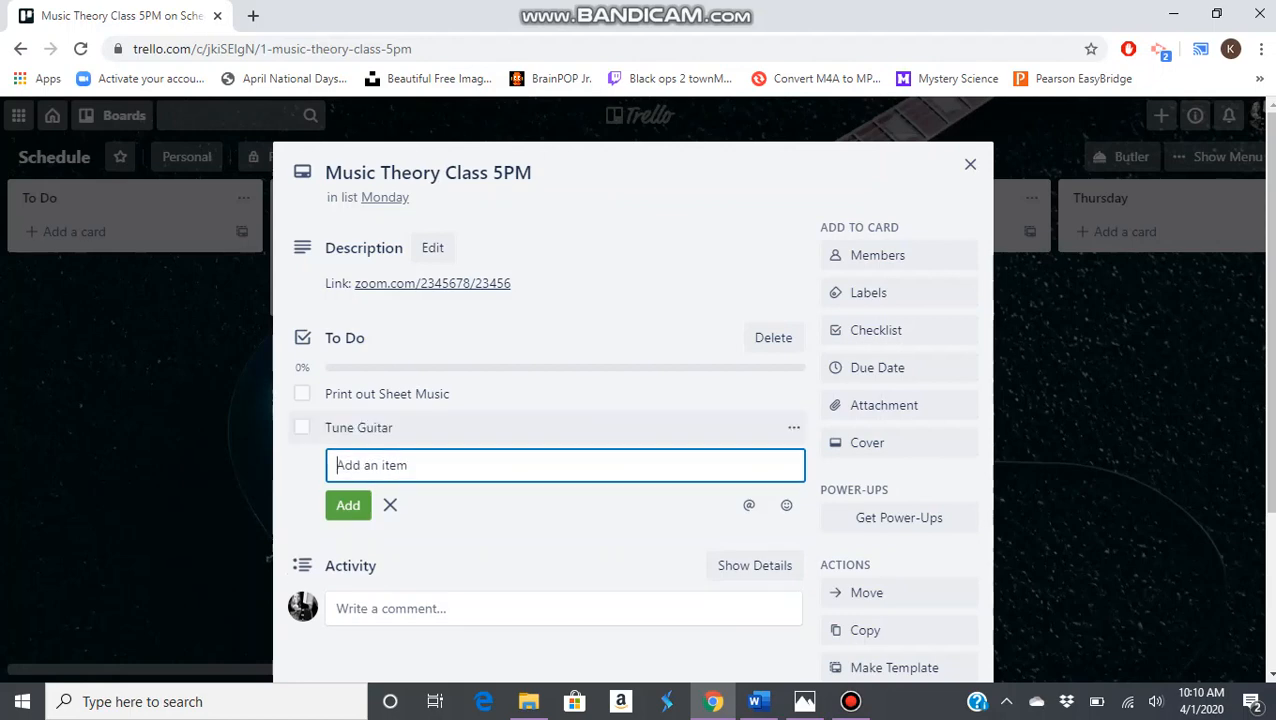
{"action": "type", "text": "Find a Pl"}
{"action": "type", "text": "ck"}
{"action": "key", "text": "Return"}
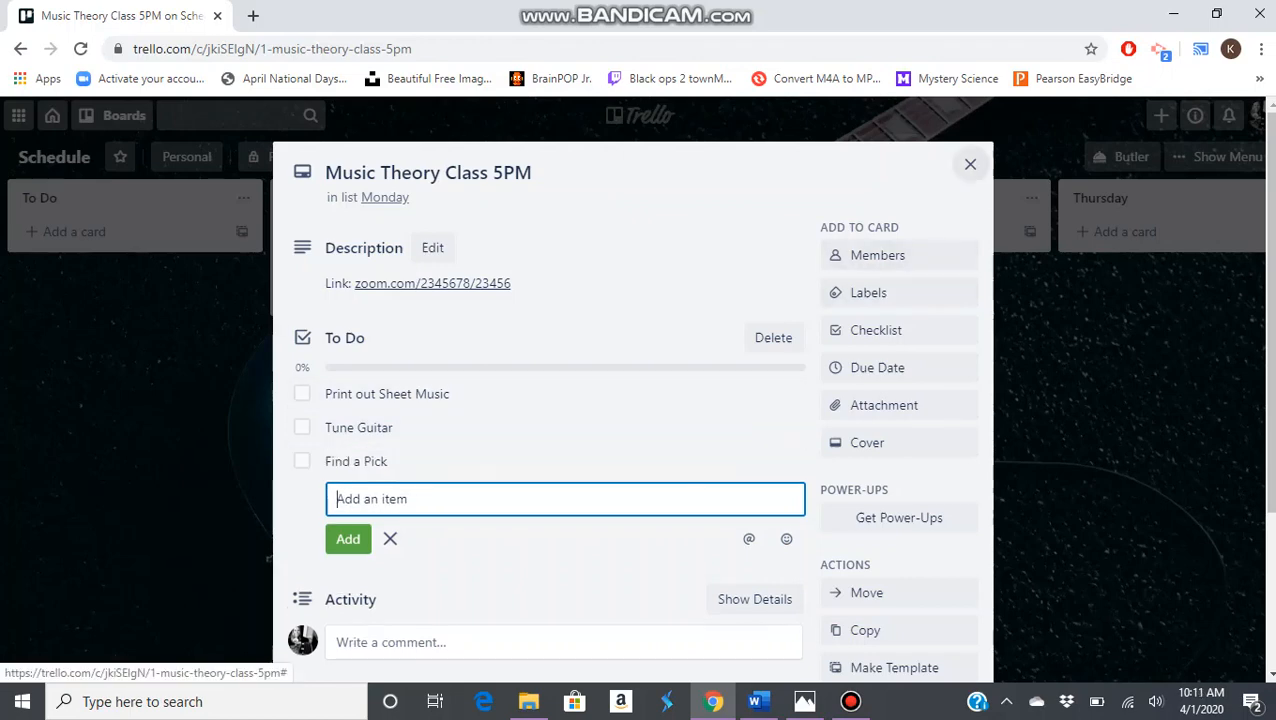
{"action": "left_click", "coordinate": [970, 164]}
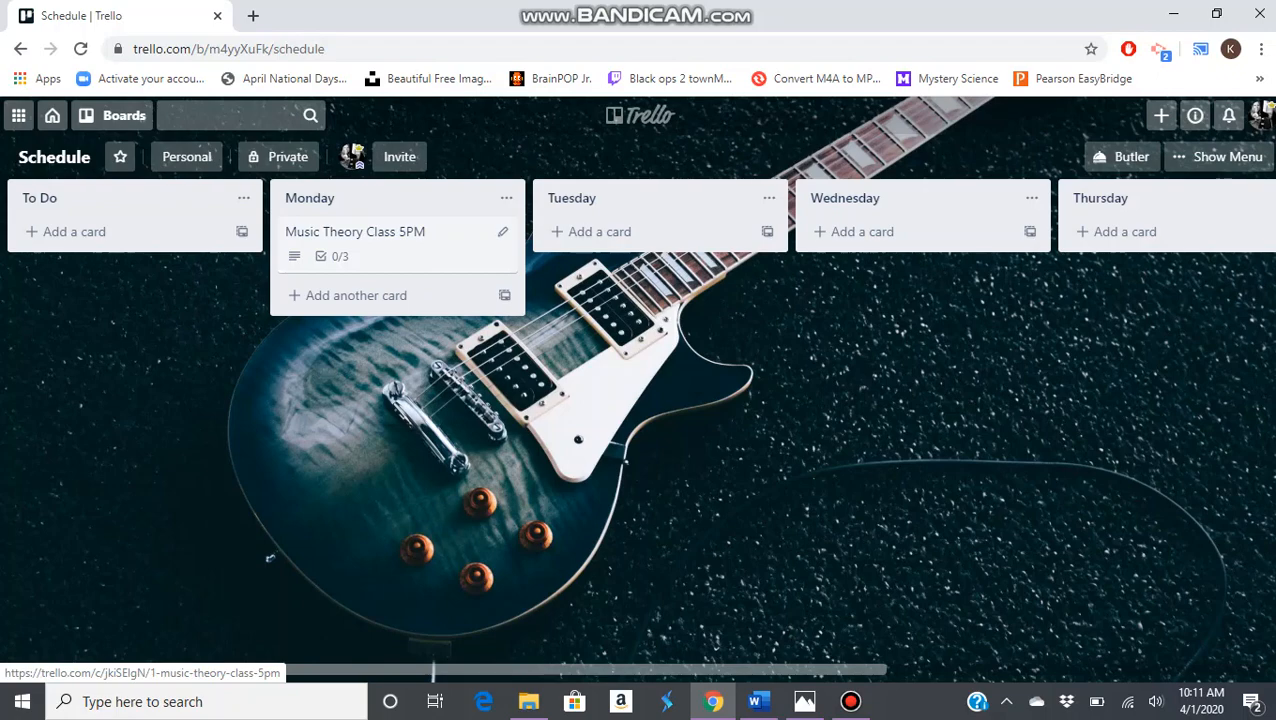
Mark "Print out Sheet Music" and "Find a Pick" as complete in the Music Theory Class card's checklist and close the card
{"action": "left_click", "coordinate": [355, 236]}
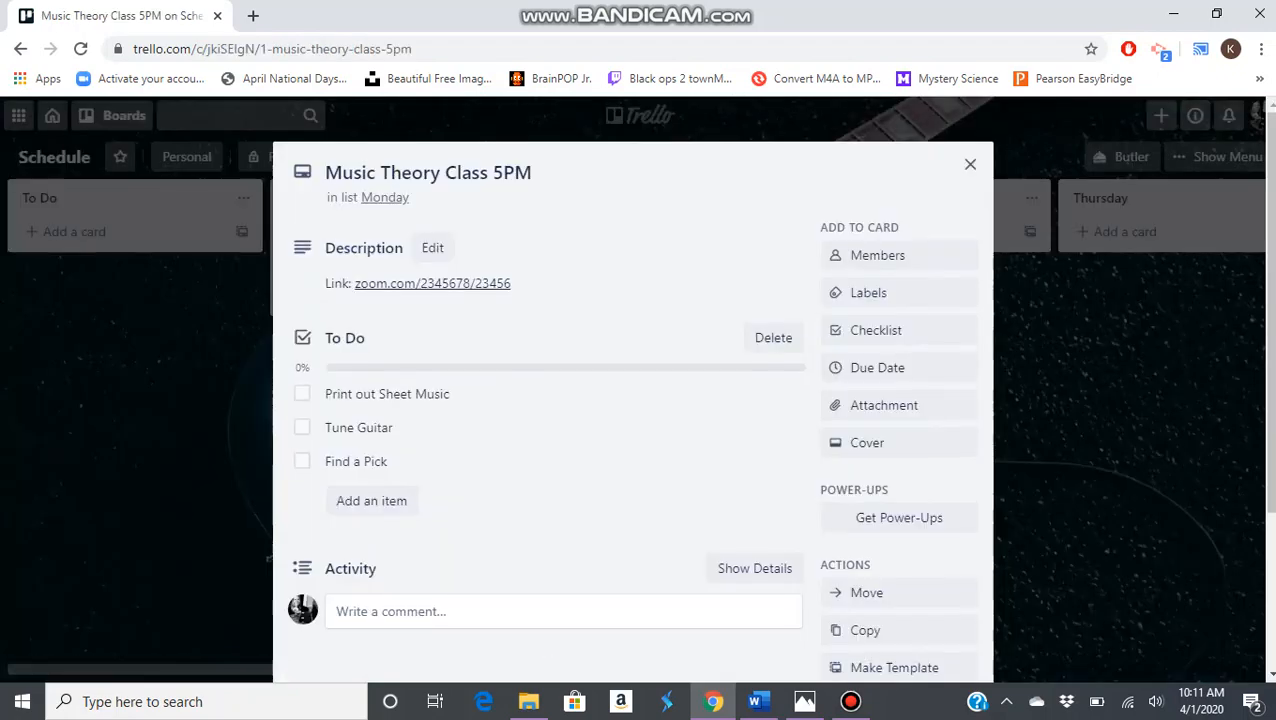
{"action": "left_click", "coordinate": [301, 393]}
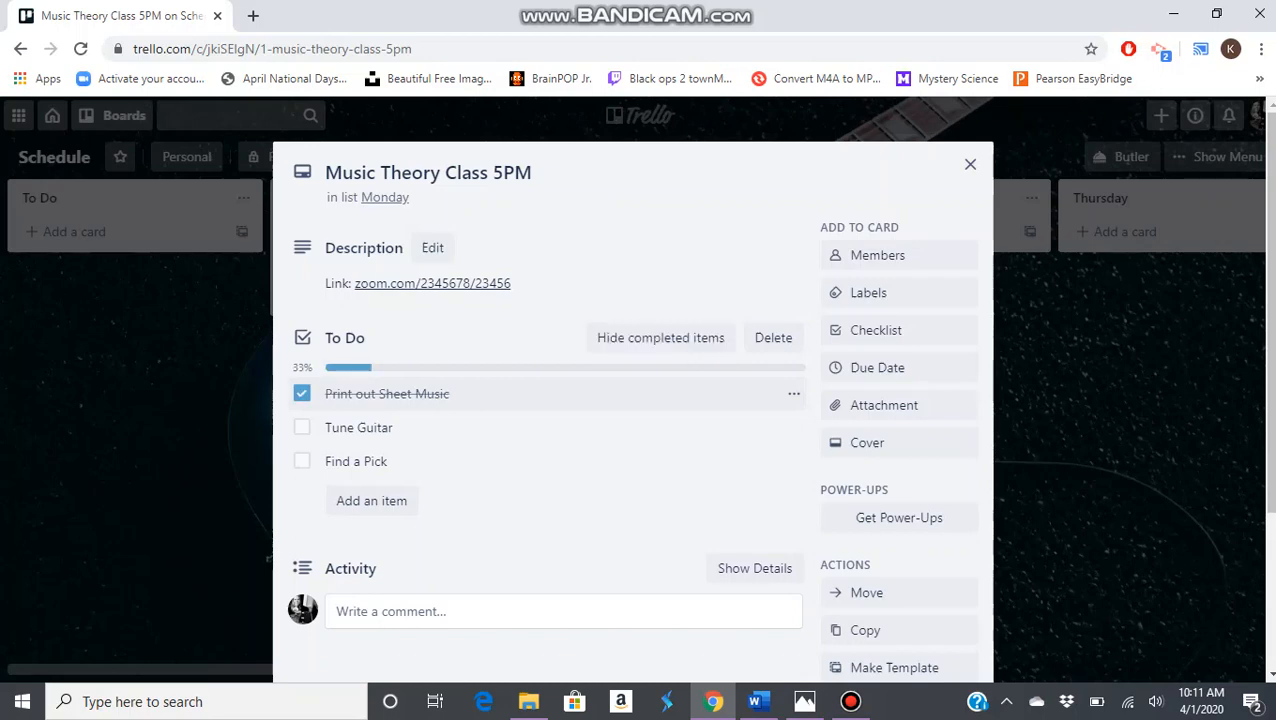
{"action": "left_click", "coordinate": [301, 461]}
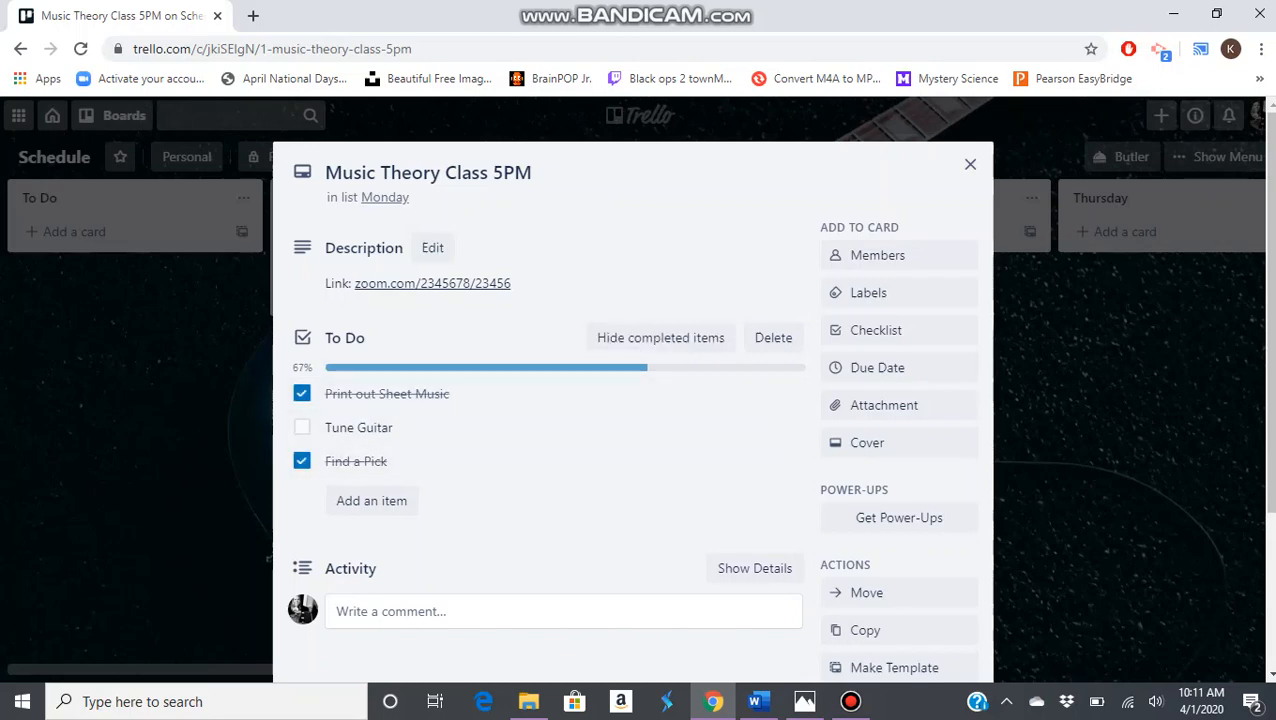
{"action": "left_click", "coordinate": [970, 164]}
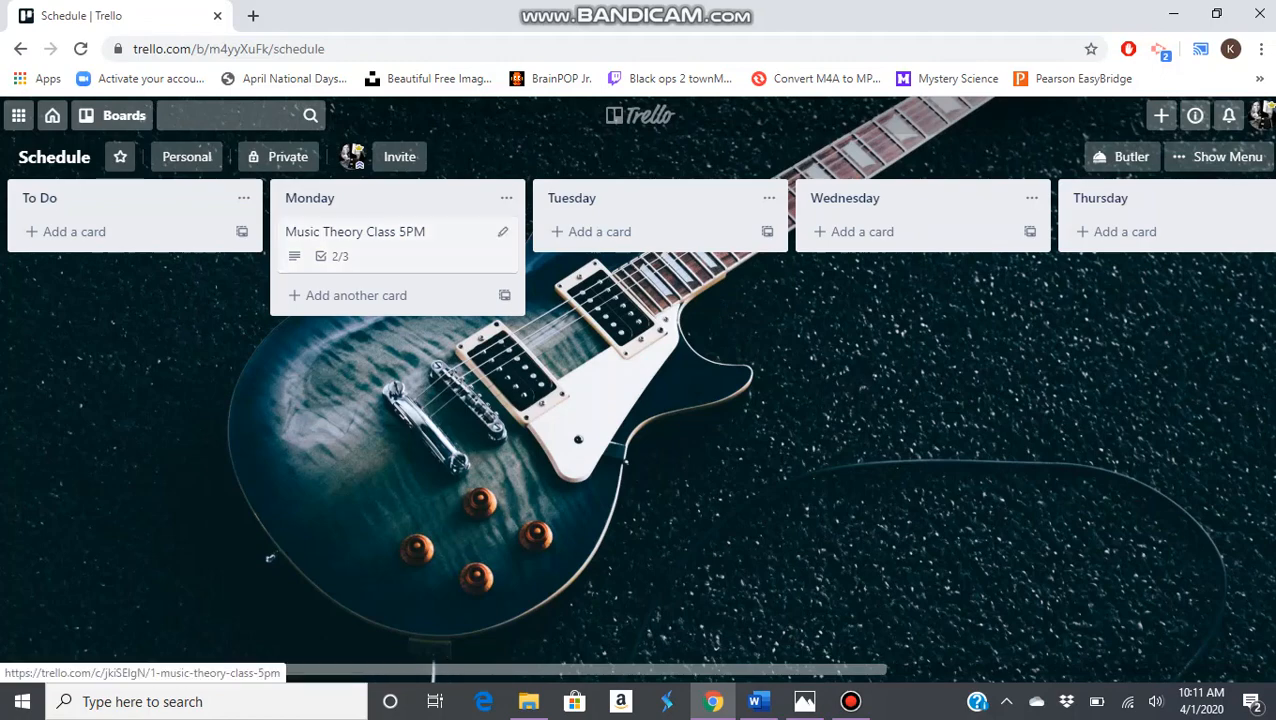
Reopen the Music Theory Class card, uncheck "Print out Sheet Music" and "Find a Pick", and close the card
{"action": "left_click", "coordinate": [355, 240]}
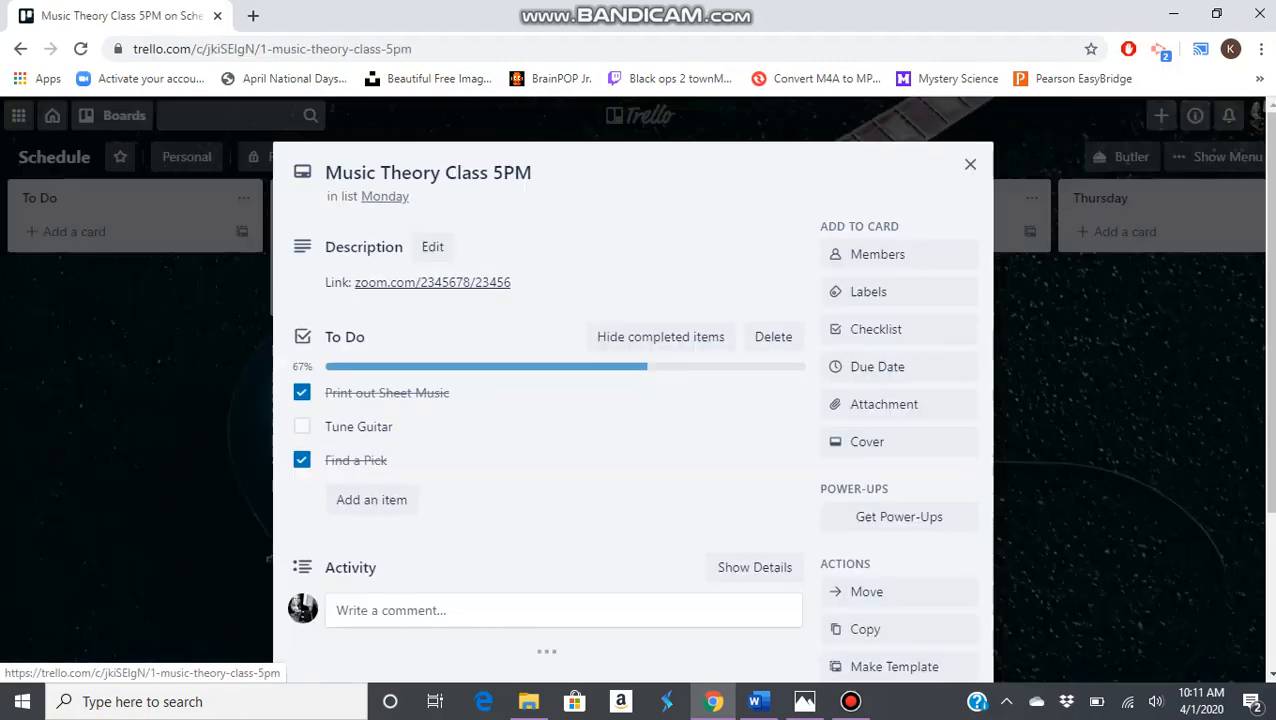
{"action": "left_click", "coordinate": [302, 394]}
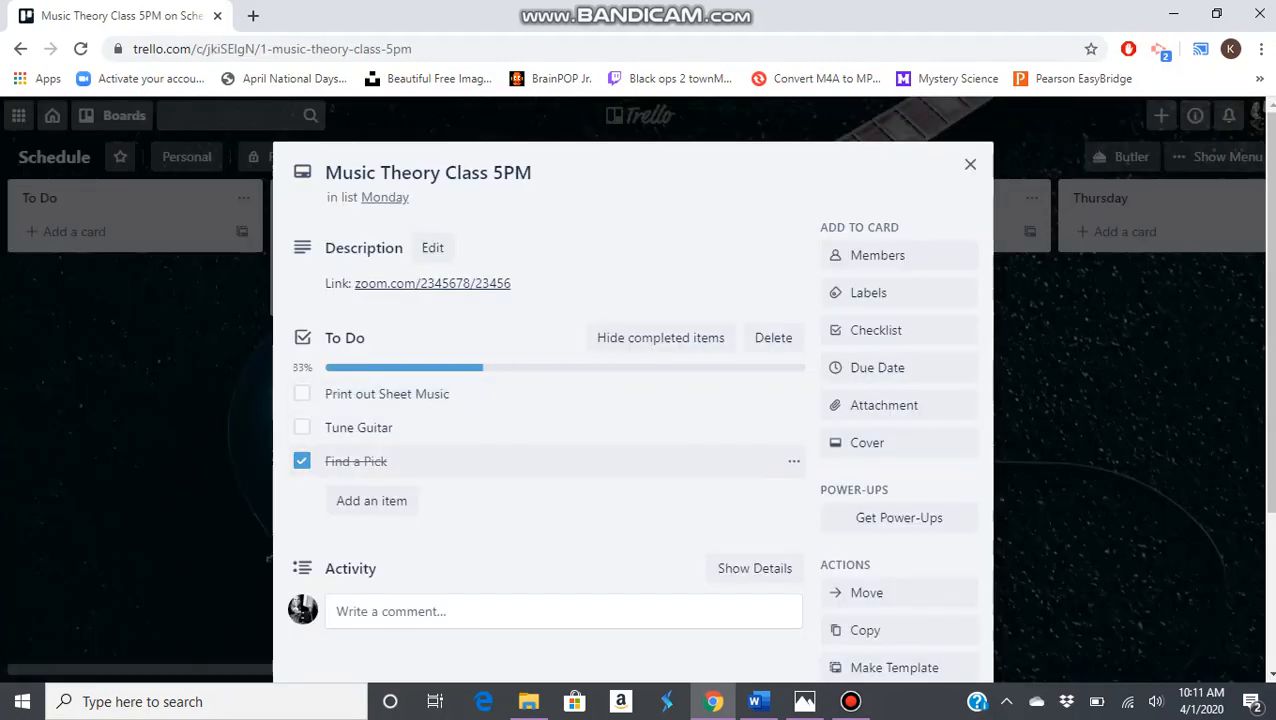
{"action": "left_click", "coordinate": [302, 461]}
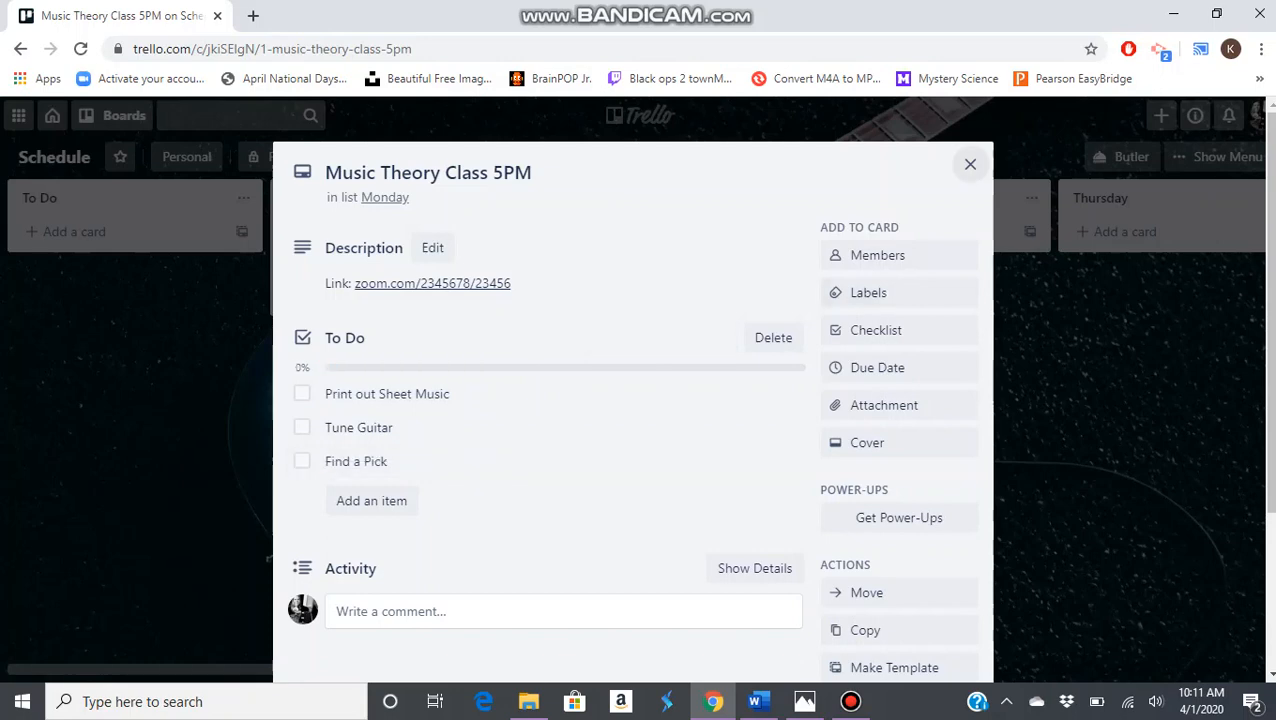
{"action": "left_click", "coordinate": [970, 164]}
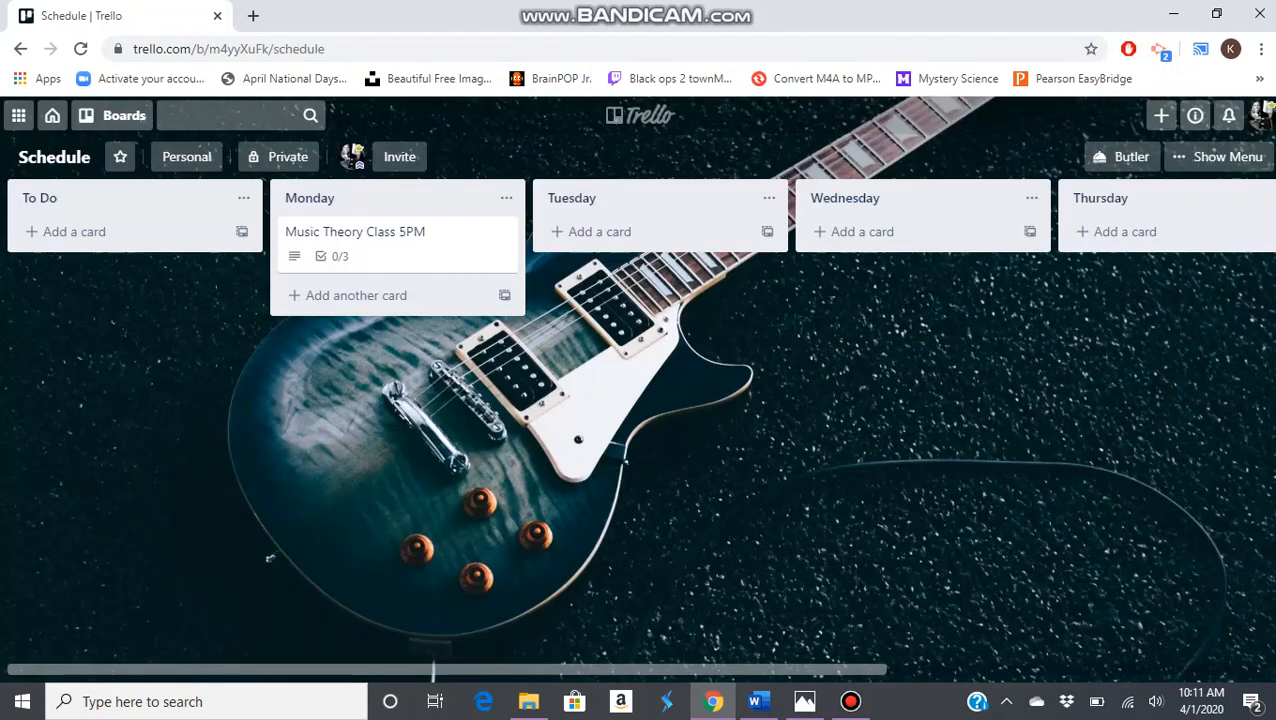
Add a card titled "Private Lesson 5:45-6:30pm" to the Thursday list
{"action": "scroll", "coordinate": [638, 430], "scroll_direction": "right", "scroll_amount": 1}
{"action": "left_click", "coordinate": [1026, 232]}
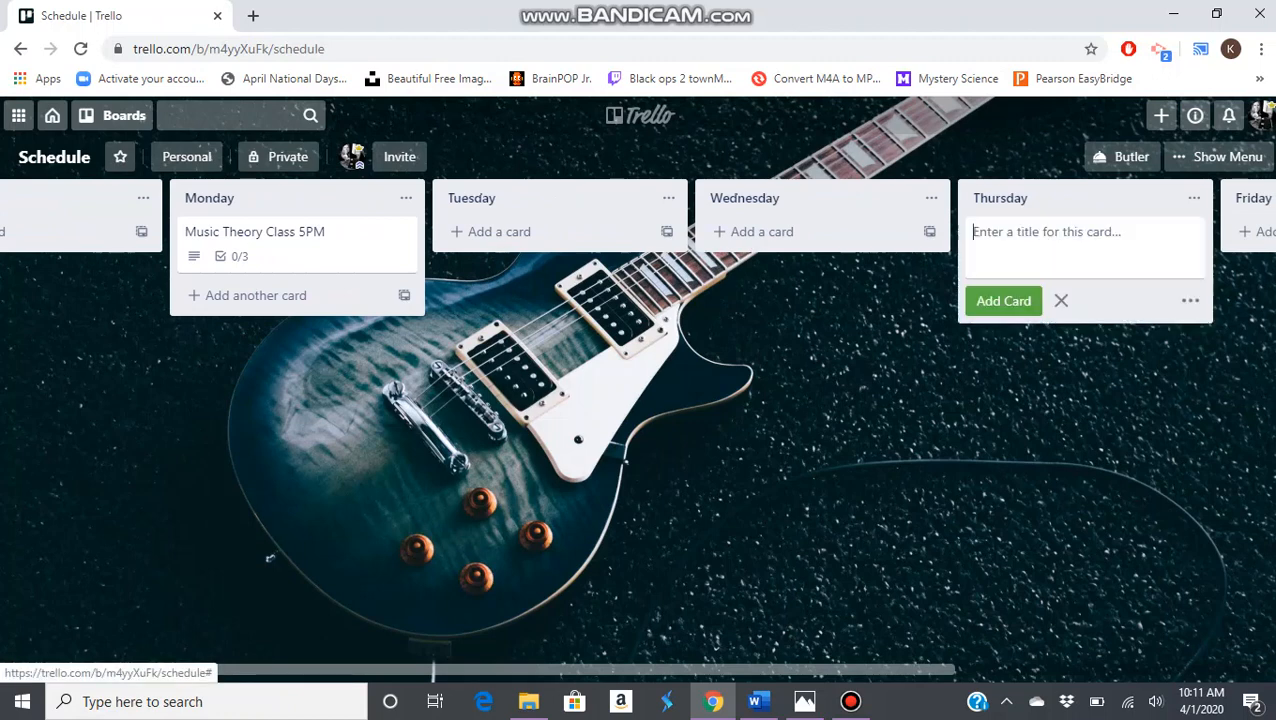
{"action": "type", "text": "Priv"}
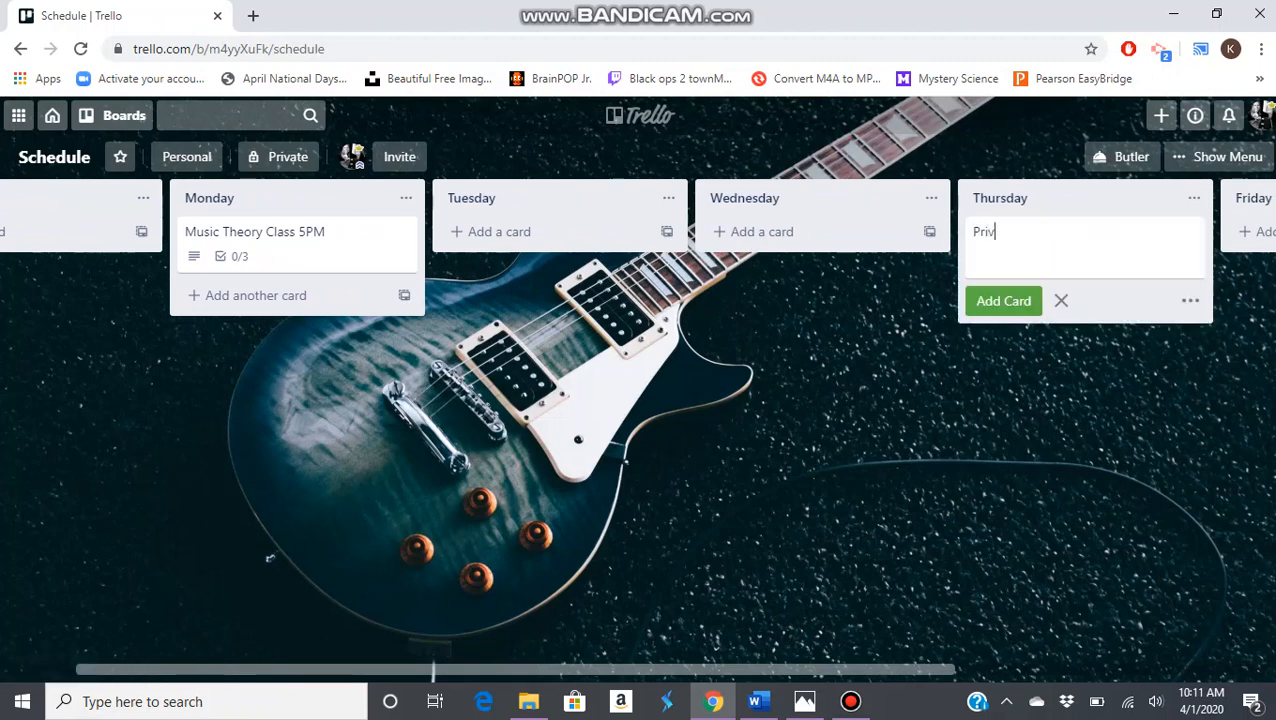
{"action": "type", "text": "ate Lesson 5:"}
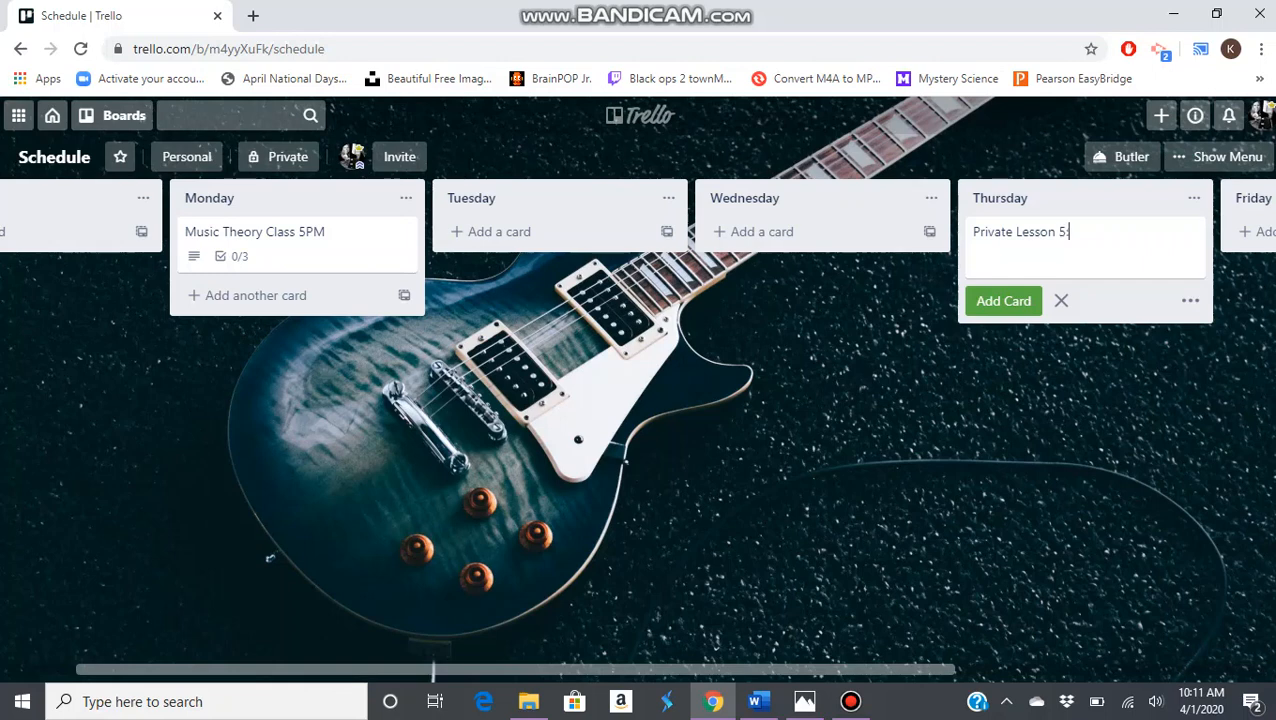
{"action": "type", "text": "45-6:30pm"}
{"action": "key", "text": "Return"}
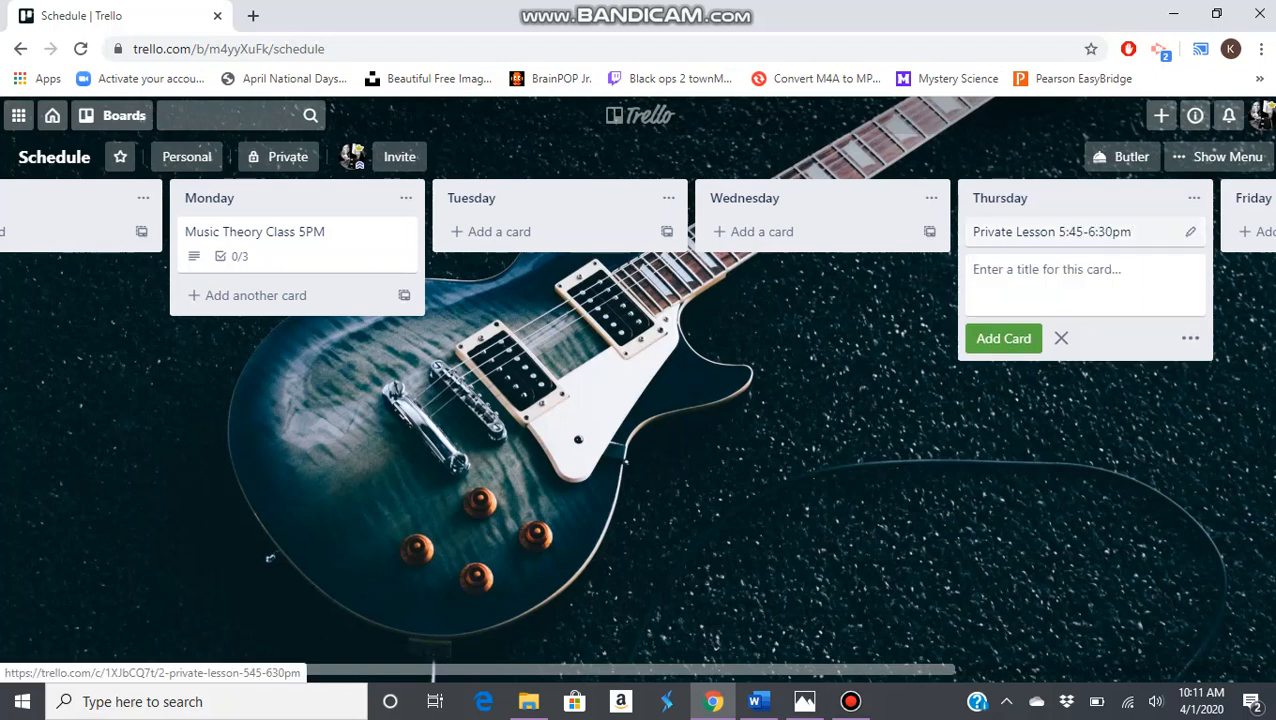
Add the description "Link: zoom.com/2345678/1234567" to the Private Lesson card and close the card
{"action": "left_click", "coordinate": [1052, 231]}
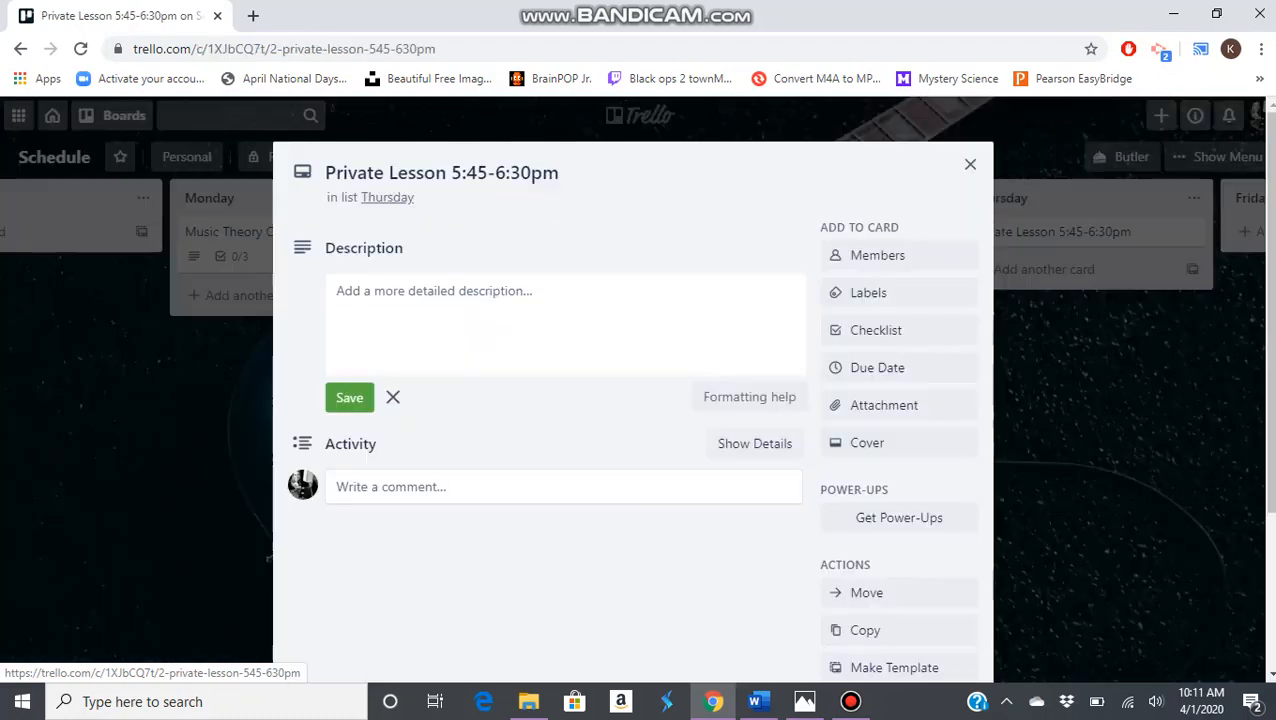
{"action": "left_click", "coordinate": [484, 323]}
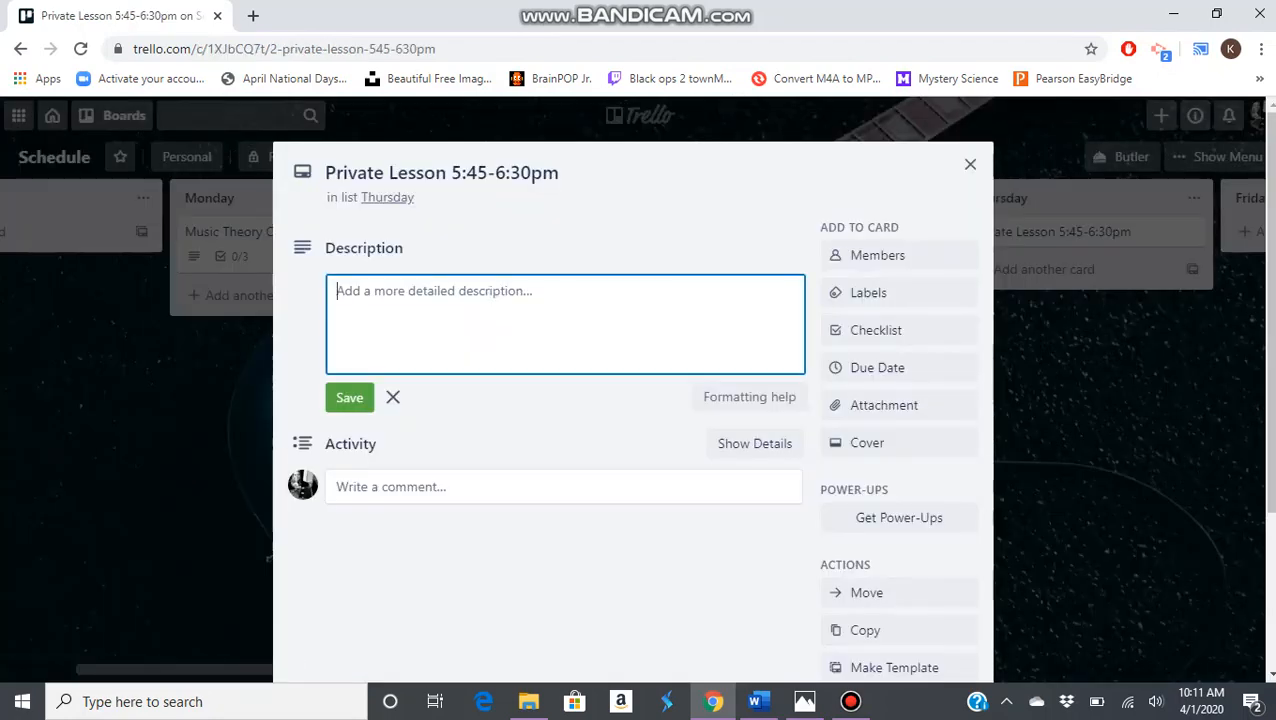
{"action": "type", "text": "Link:"}
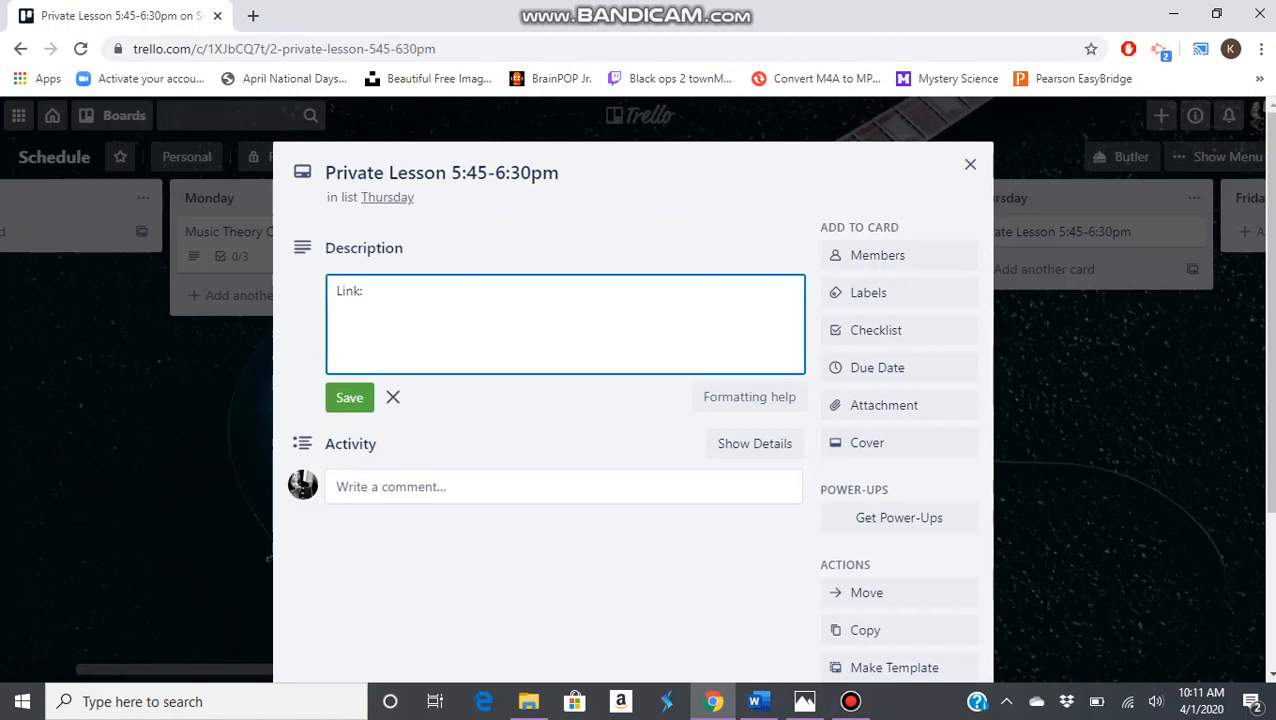
{"action": "type", "text": " zoom.com/2345678/1234567"}
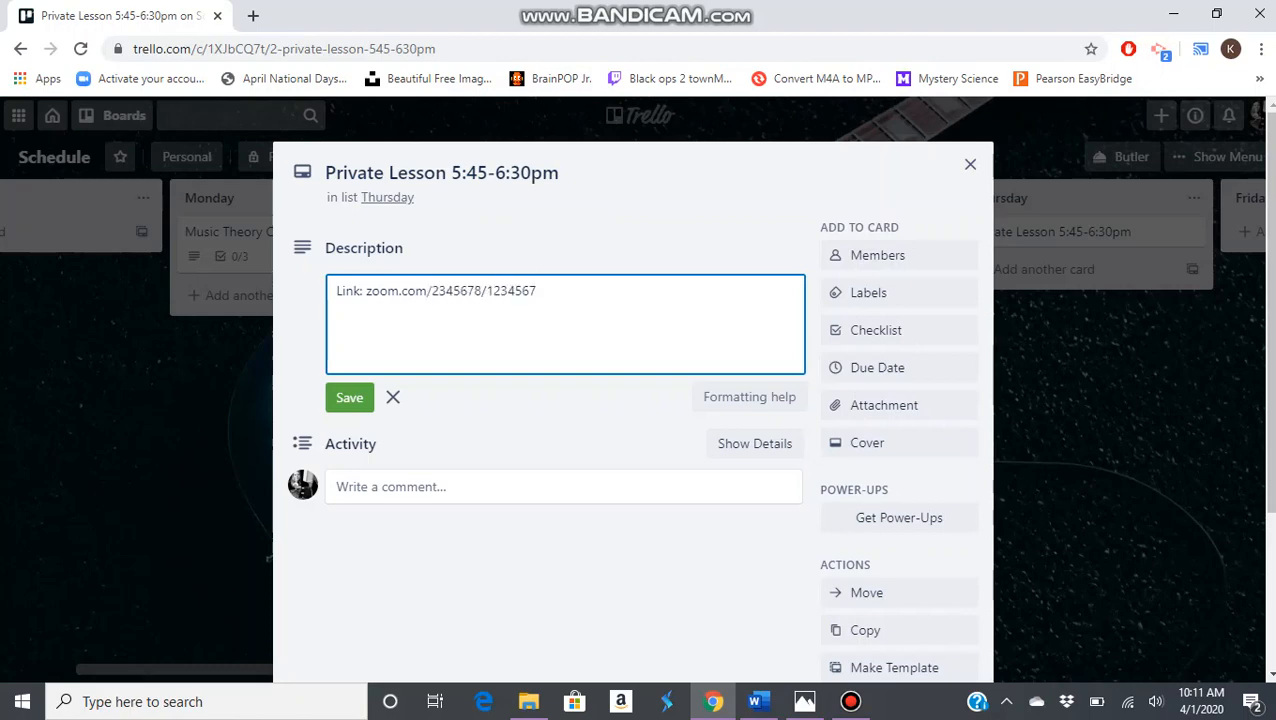
{"action": "left_click", "coordinate": [349, 398]}
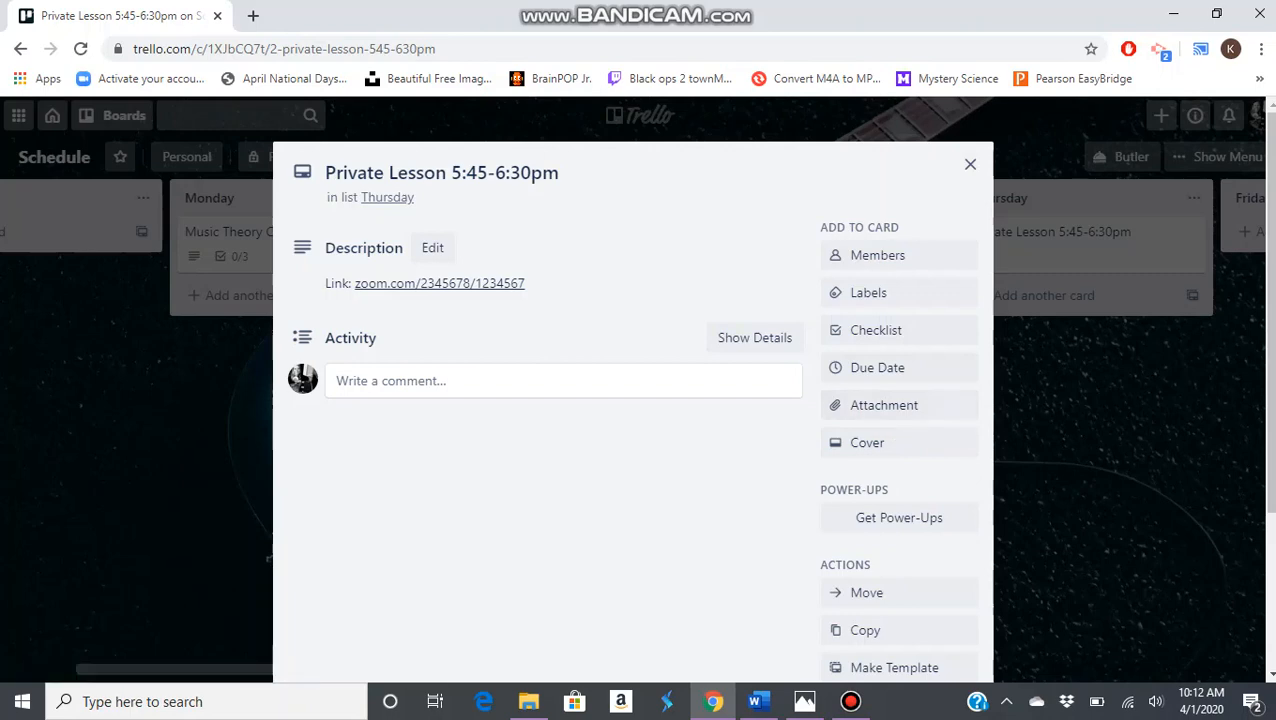
{"action": "left_click", "coordinate": [970, 164]}
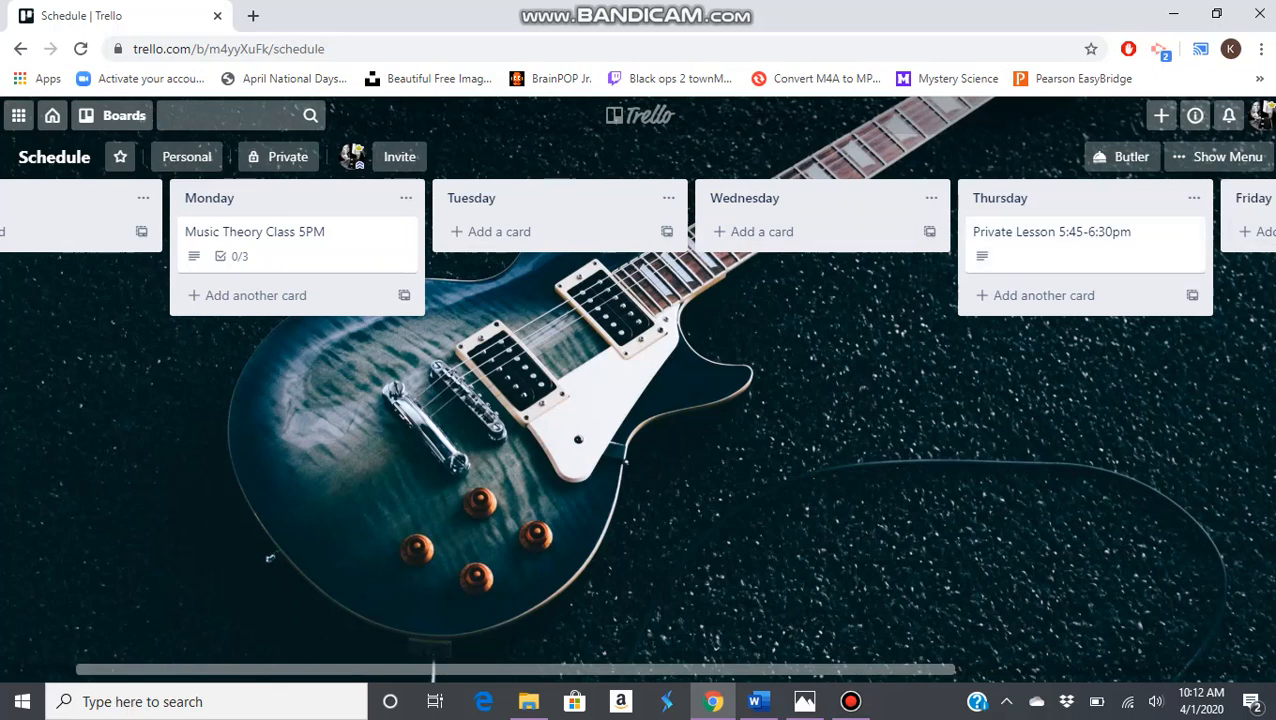
Add a card titled "Master Class" to the Thursday list and place it above the Private Lesson card
{"action": "left_click", "coordinate": [1044, 295]}
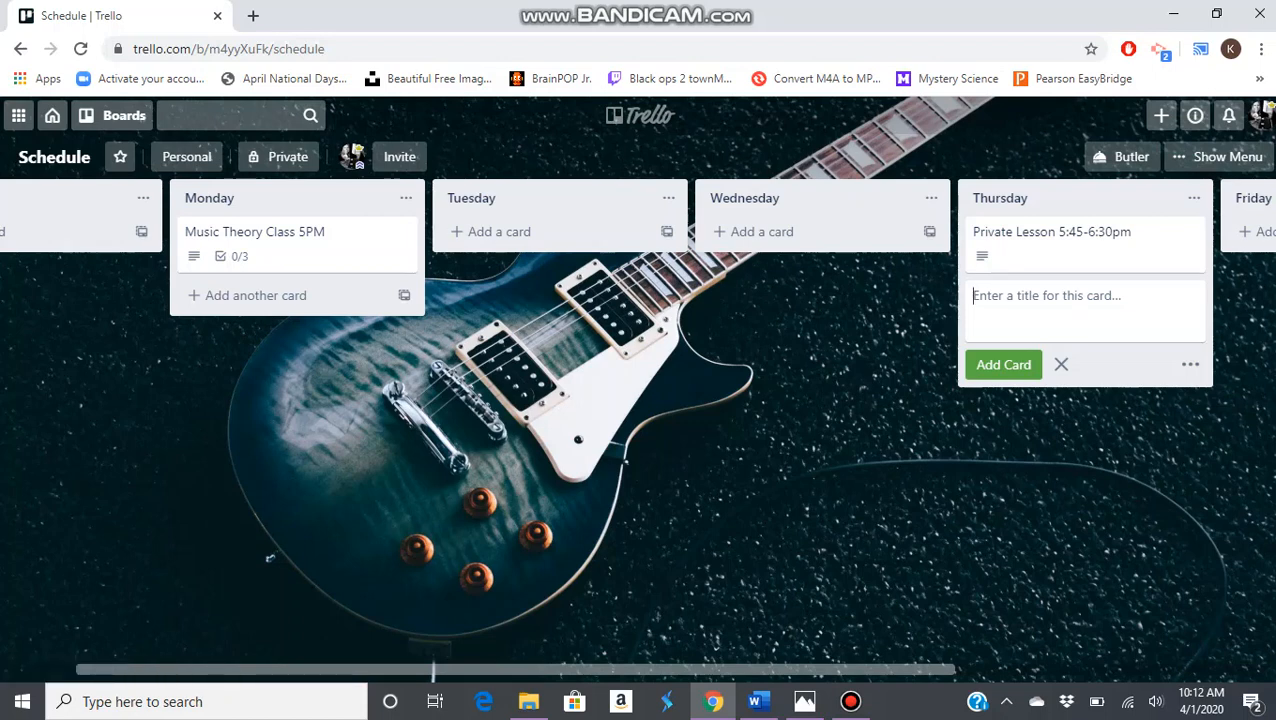
{"action": "type", "text": "Master Class"}
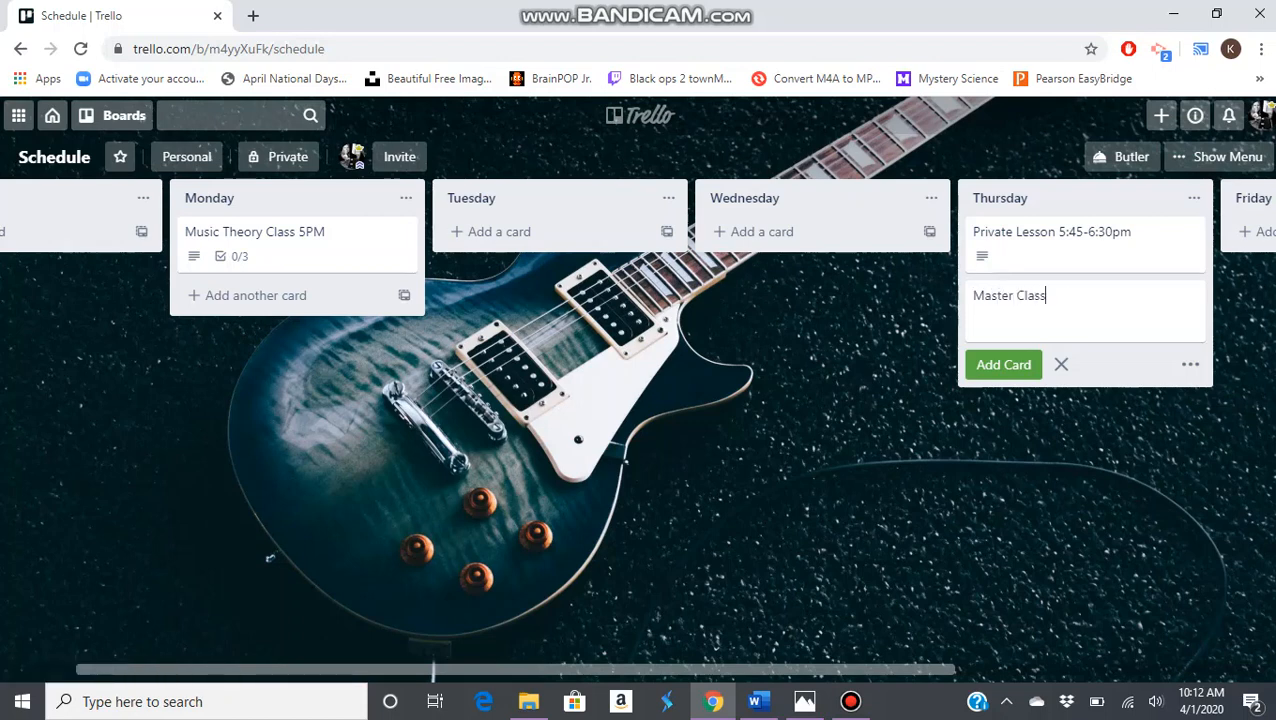
{"action": "key", "text": "Return"}
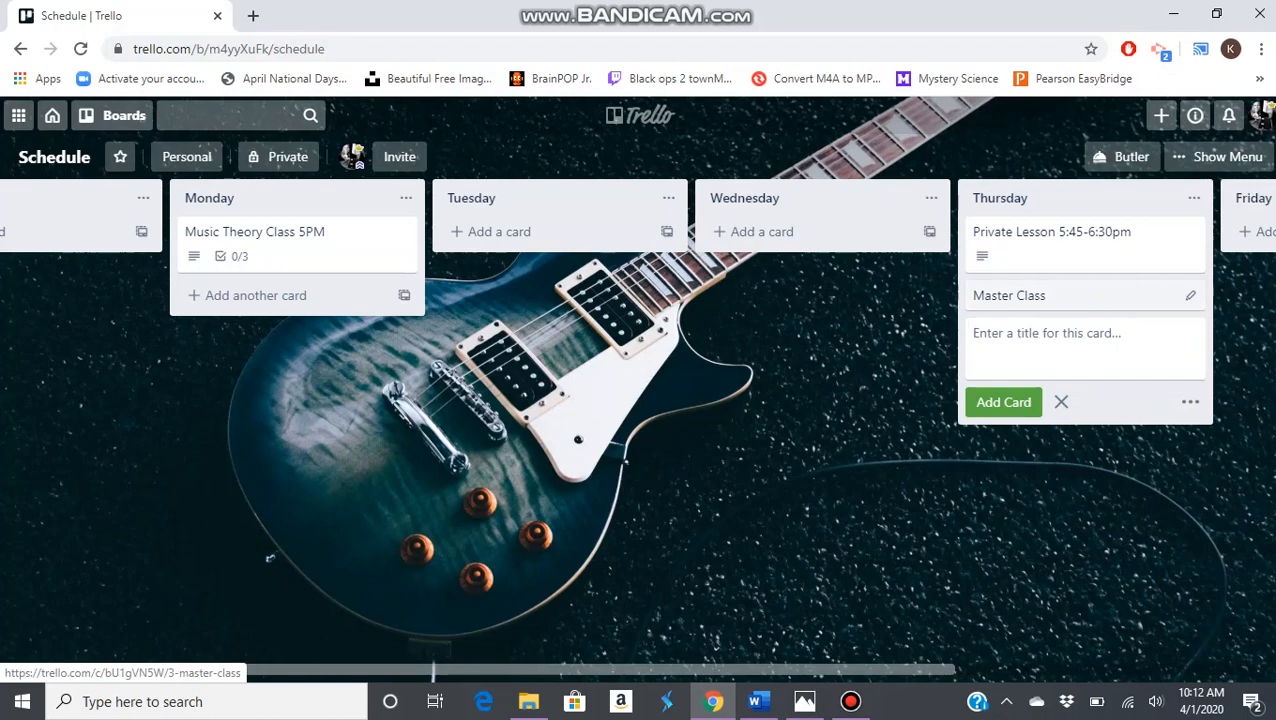
{"action": "left_click", "coordinate": [1009, 295]}
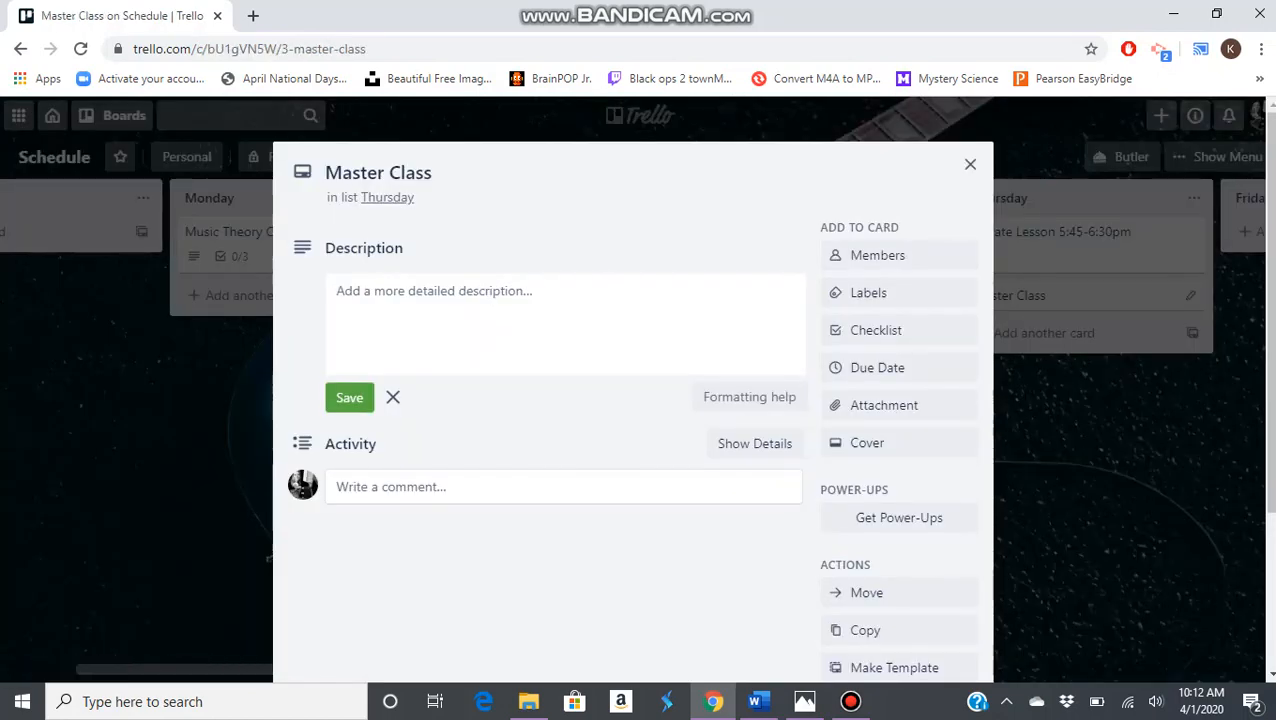
{"action": "left_click", "coordinate": [269, 558]}
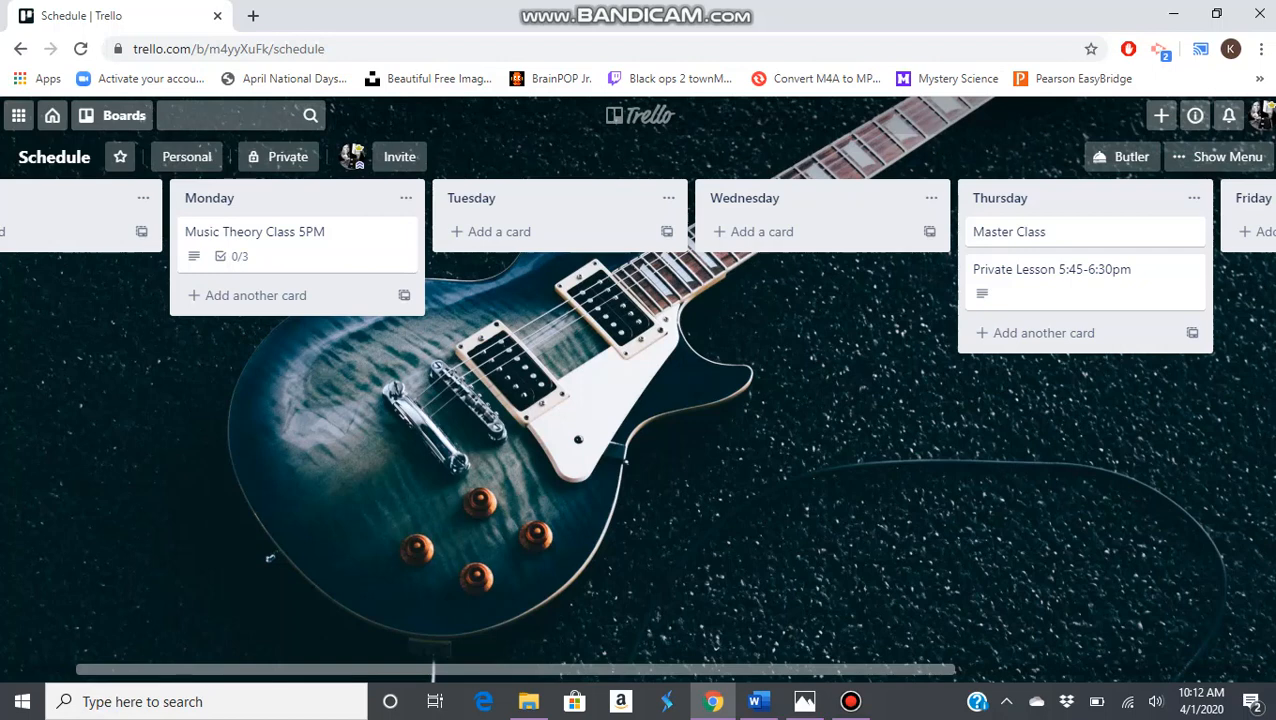
Look at the options for inviting members to the Schedule board, and close them without sending an invitation
{"action": "scroll", "coordinate": [269, 558], "scroll_direction": "left", "scroll_amount": 2}
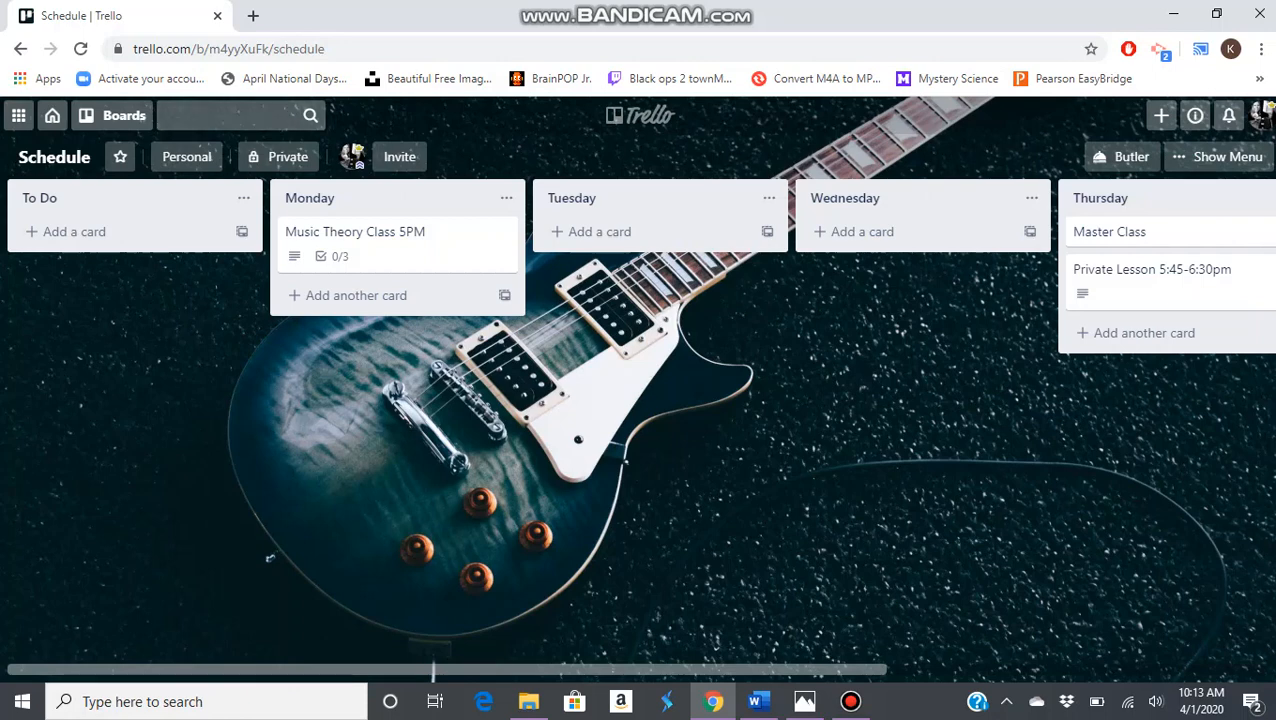
{"action": "left_click", "coordinate": [399, 156]}
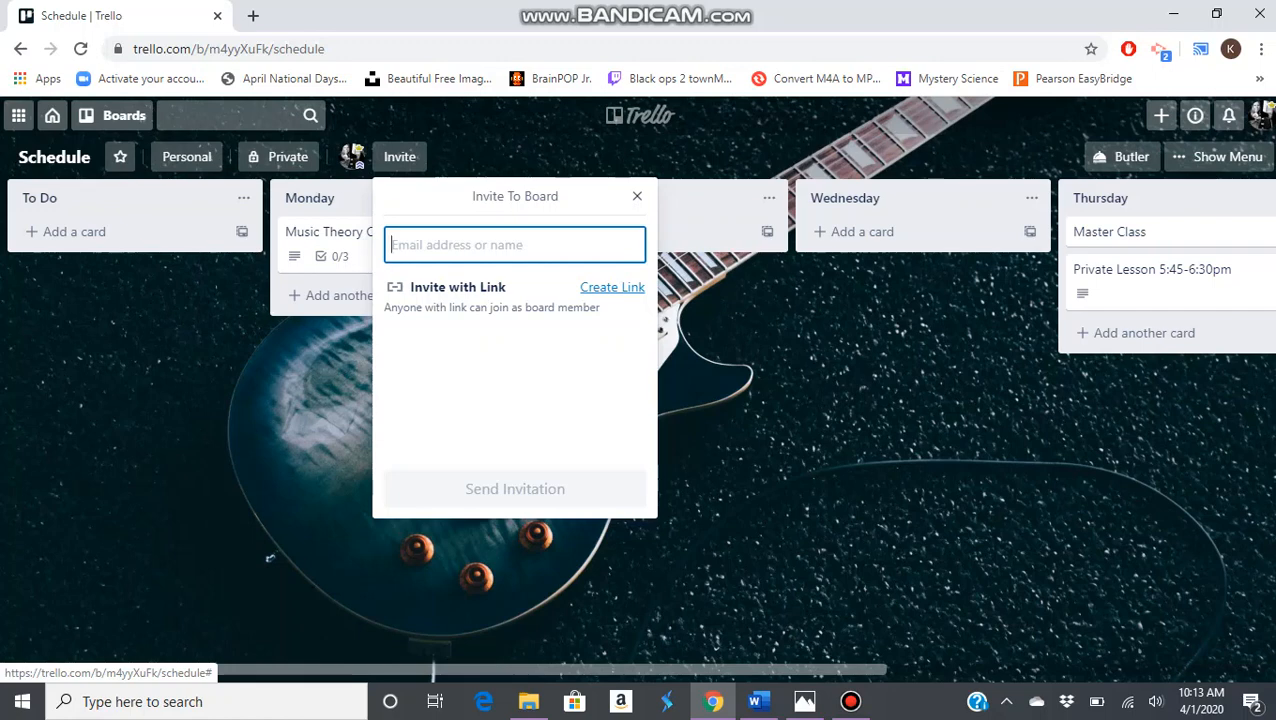
{"action": "left_click", "coordinate": [269, 558]}
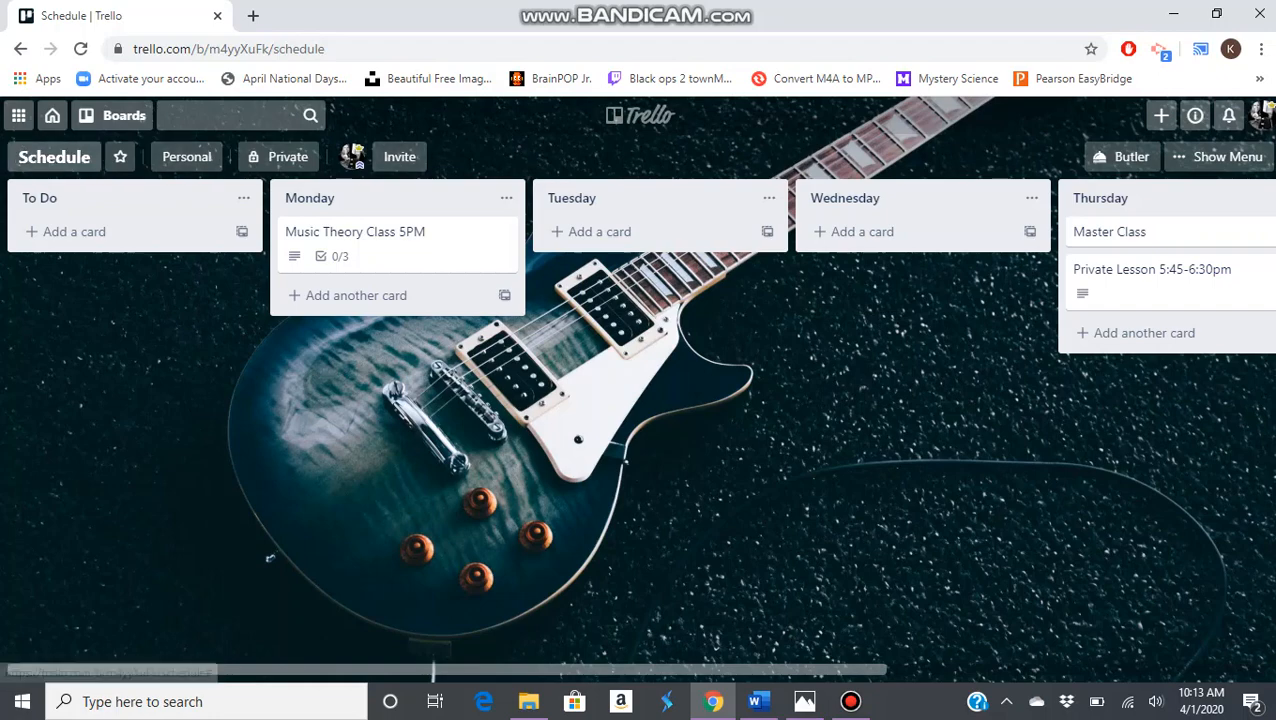
Open the other schedule board with the flaming guitar background, look through its weekday cards, and return to the Schedule board
{"action": "left_click", "coordinate": [52, 115]}
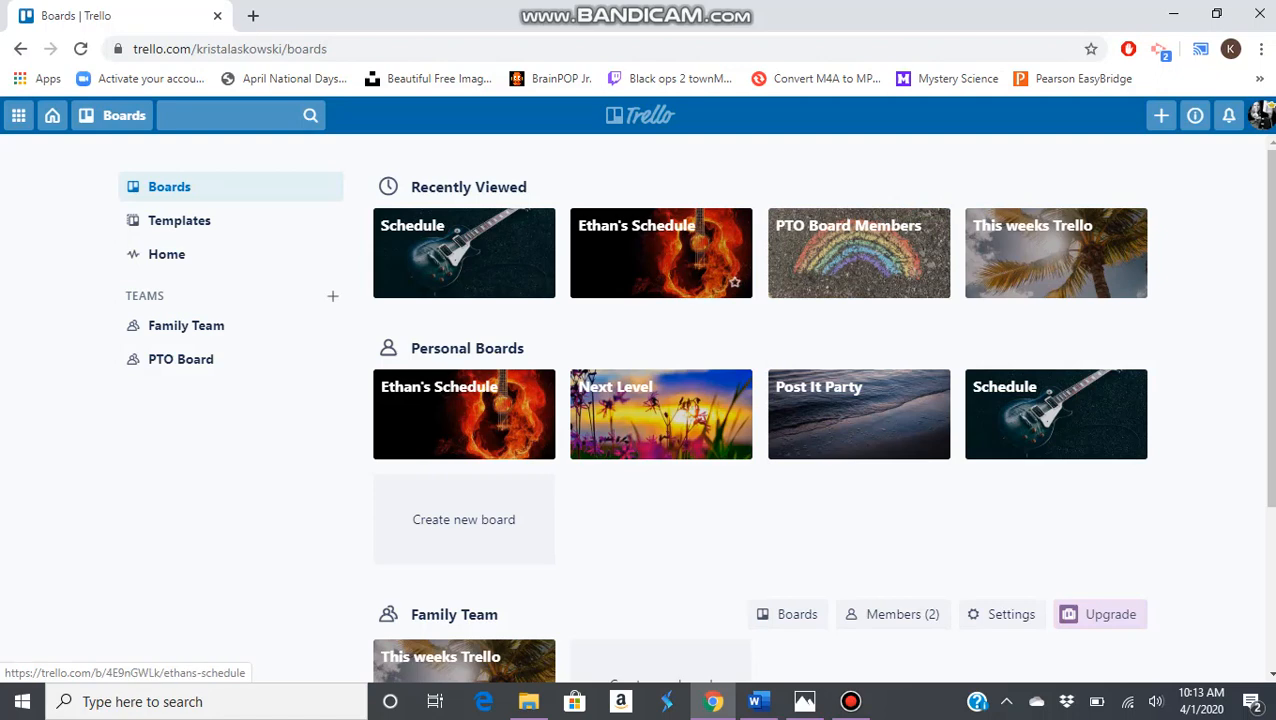
{"action": "left_click", "coordinate": [715, 245]}
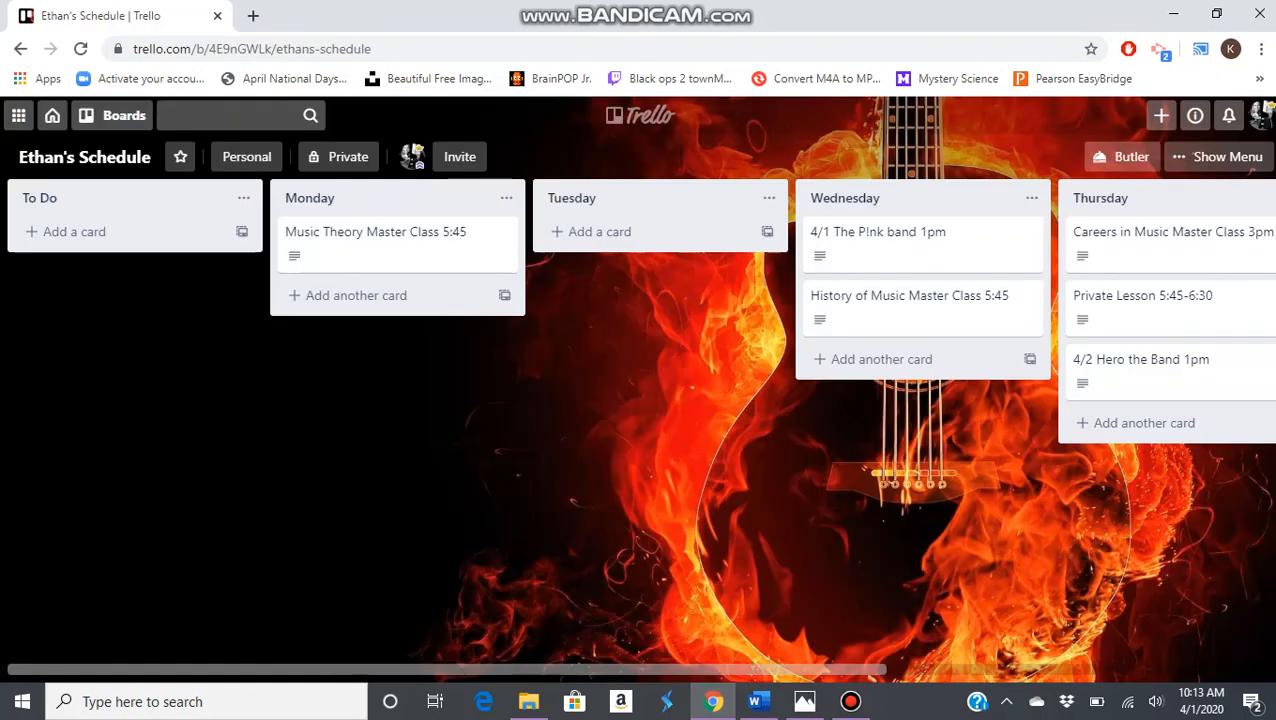
{"action": "scroll", "coordinate": [1060, 308], "scroll_direction": "right", "scroll_amount": 5}
{"action": "scroll", "coordinate": [1060, 308], "scroll_direction": "left", "scroll_amount": 4}
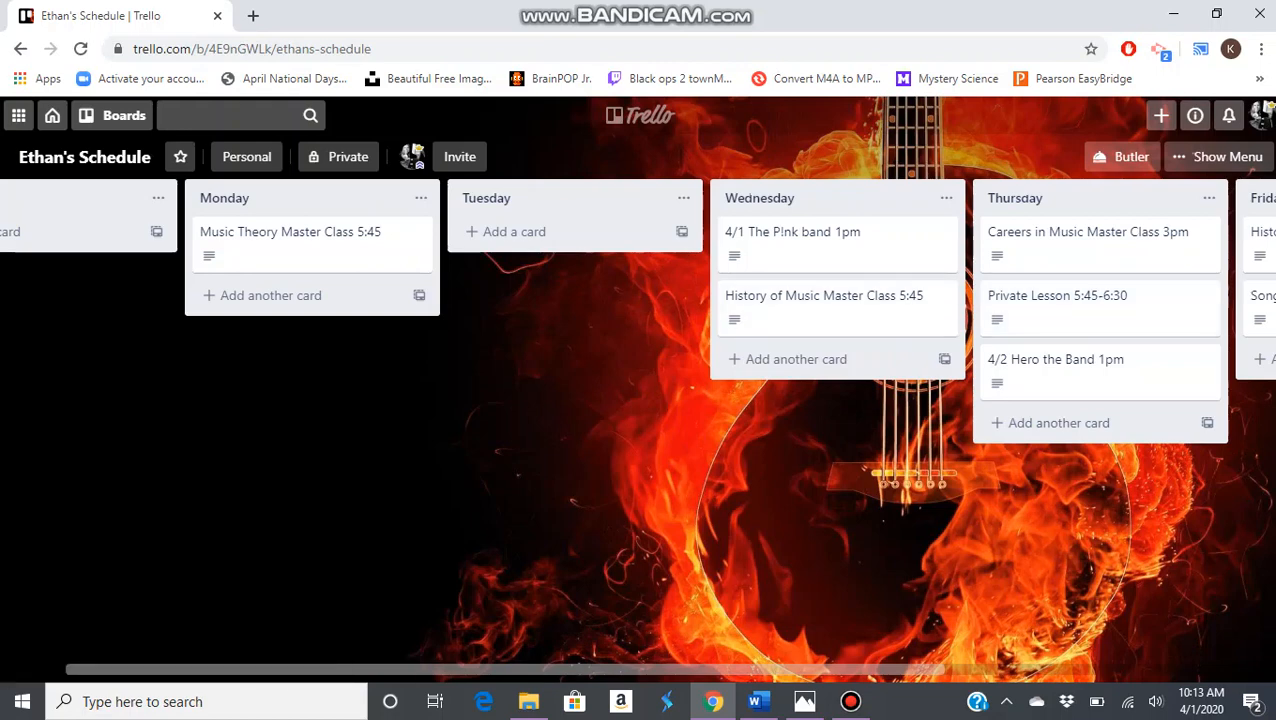
{"action": "scroll", "coordinate": [638, 400], "scroll_direction": "left", "scroll_amount": 1}
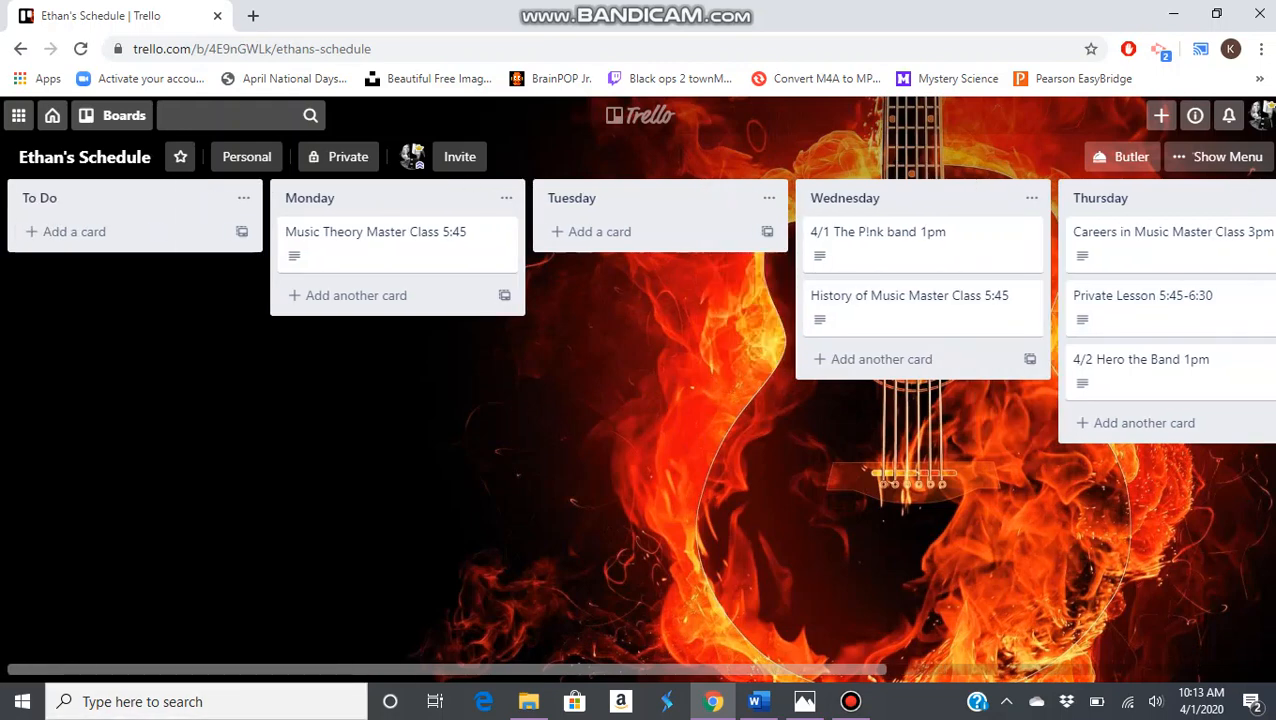
{"action": "left_click", "coordinate": [52, 115]}
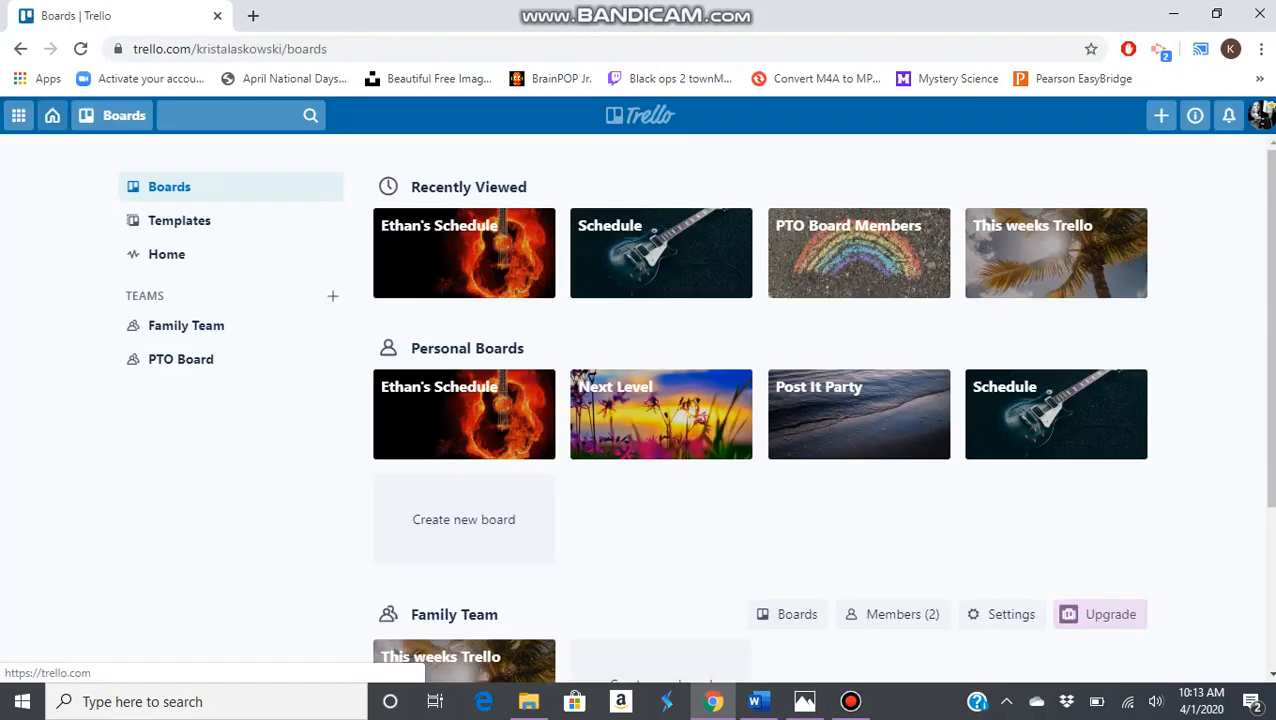
{"action": "left_click", "coordinate": [661, 253]}
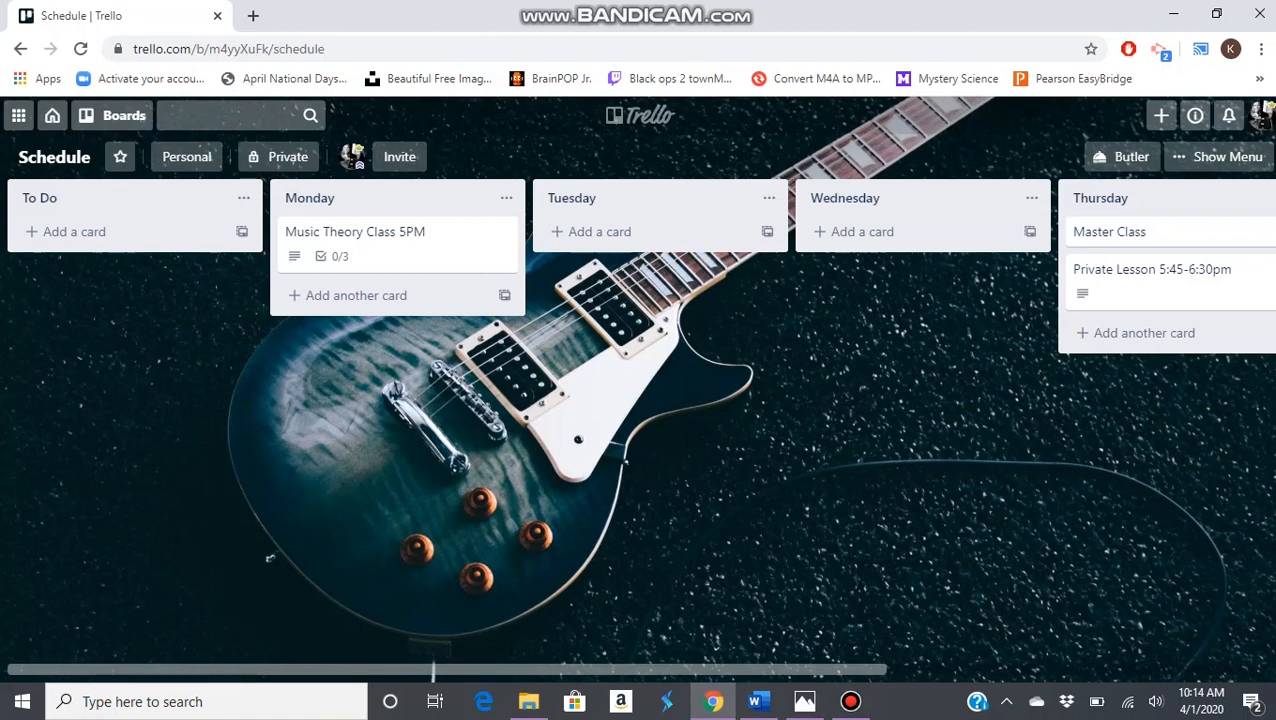
Add a card titled "Reading Assignment" to the Tuesday list
{"action": "left_click", "coordinate": [598, 231]}
{"action": "type", "text": "Re"}
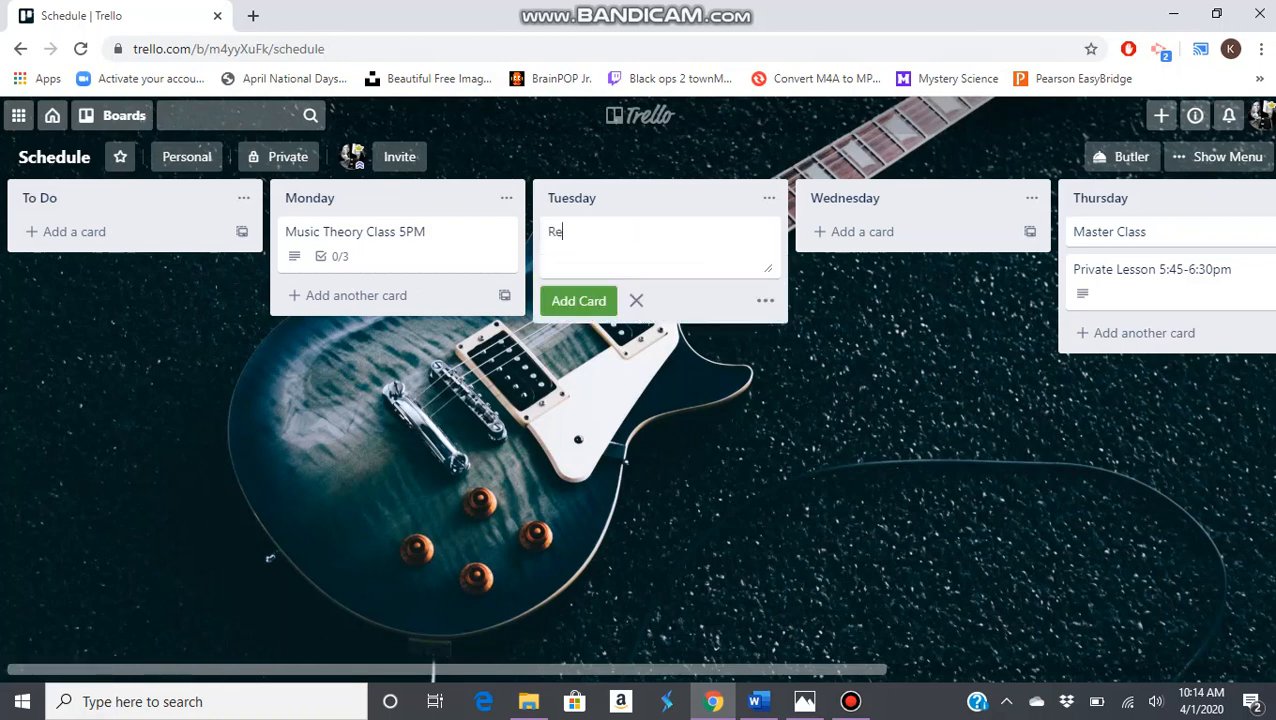
{"action": "type", "text": "ading Assignme"}
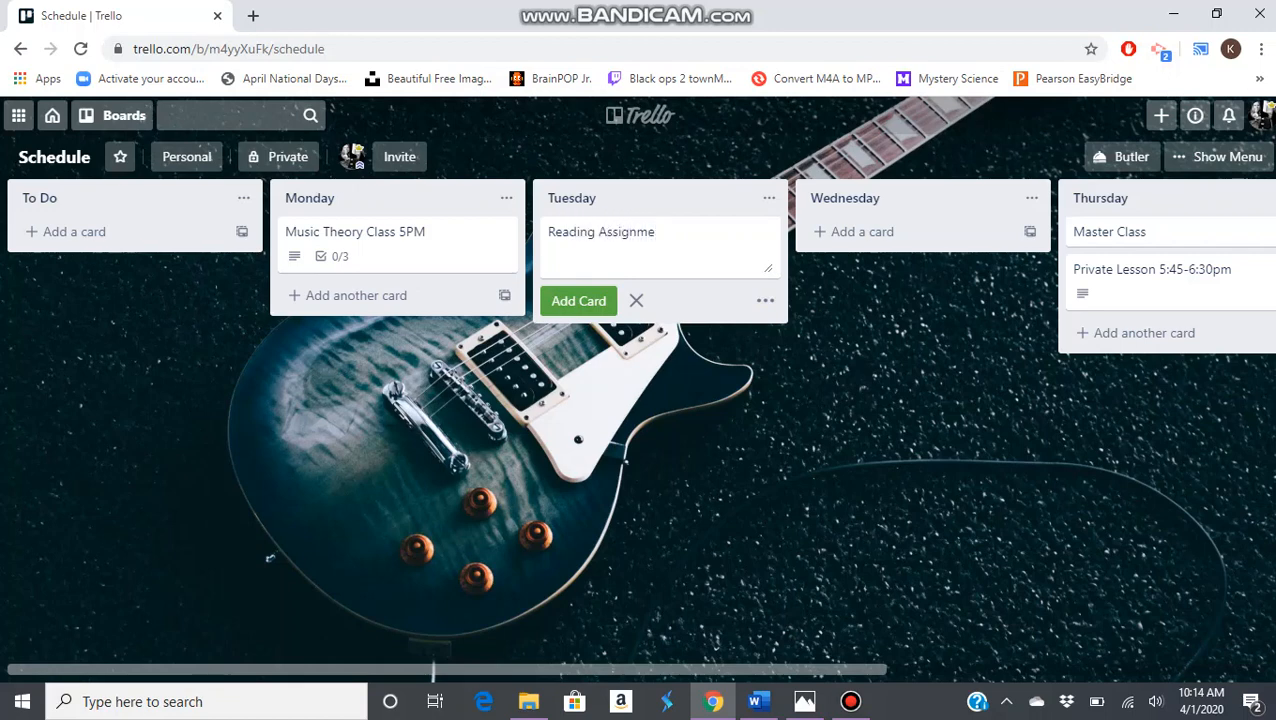
{"action": "type", "text": "nt"}
{"action": "key", "text": "Return"}
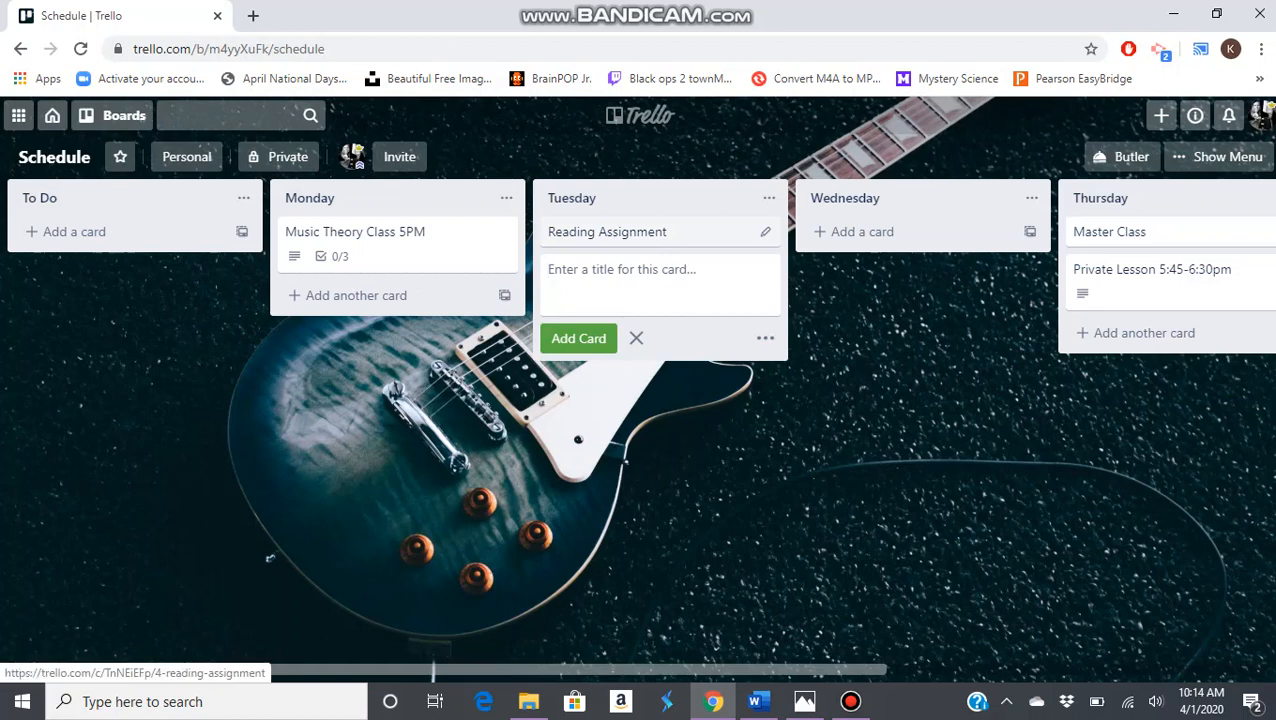
{"action": "key", "text": "Escape"}
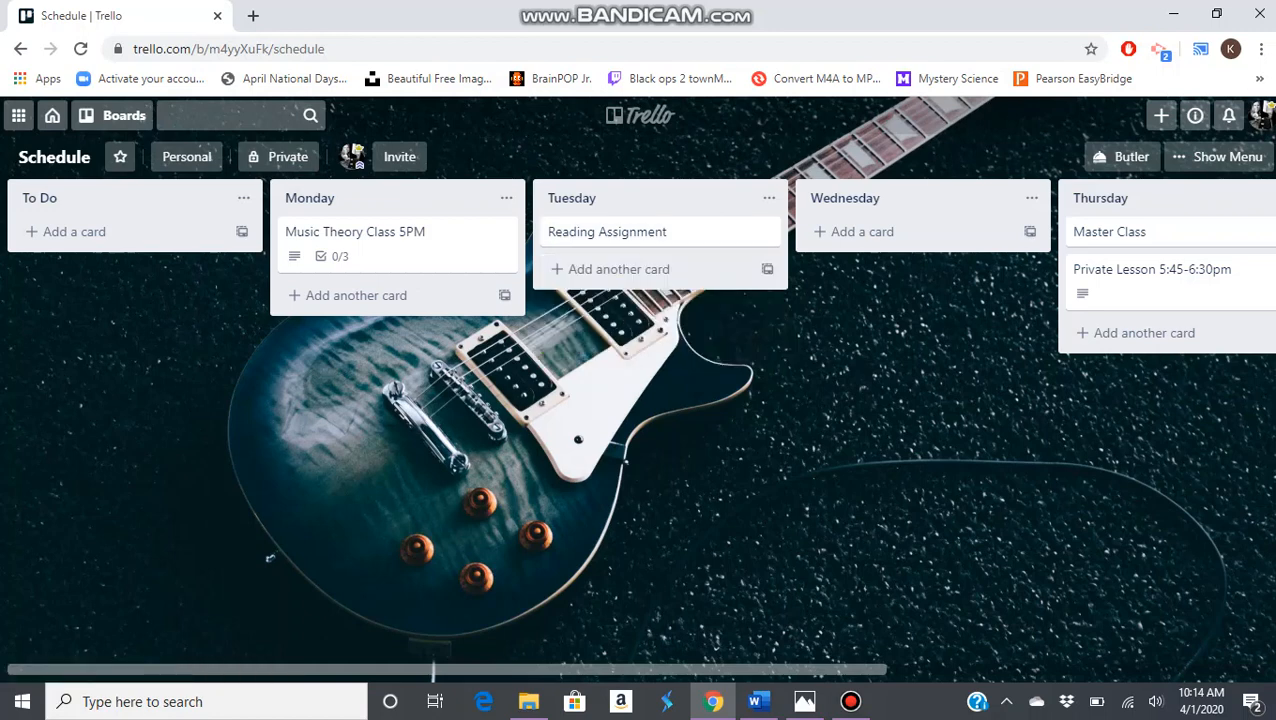